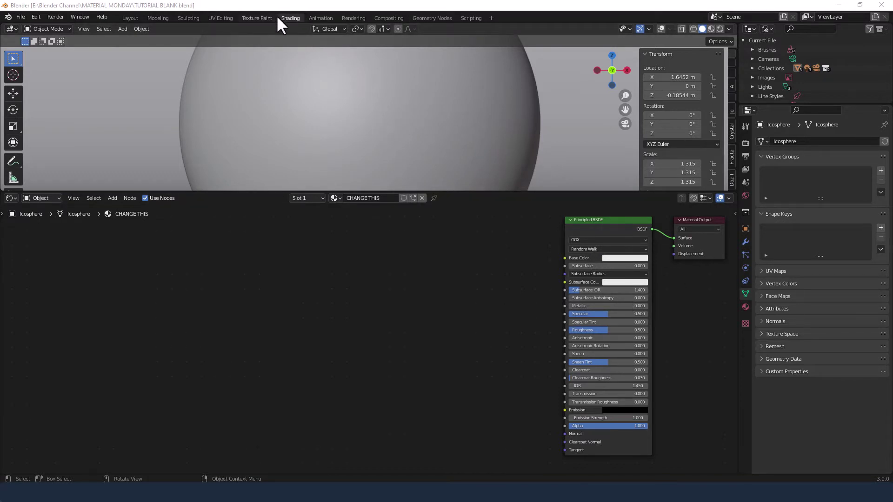
Step: Switch the viewport to Rendered shading and set Metallic to 0.5
click(720, 28)
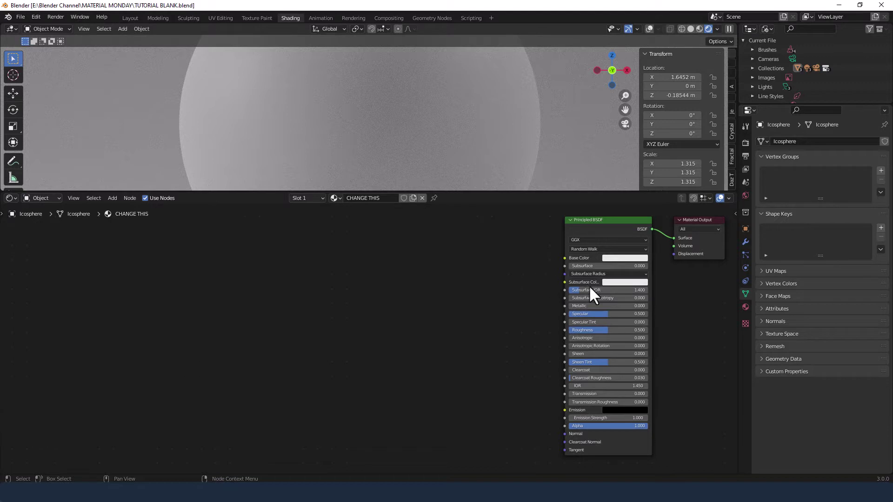
click(597, 306)
key(BackSpace)
text(.5)
key(Tab)
Step: Set Specular, Roughness, Sheen Tint and Clearcoat Roughness to 0
text(0)
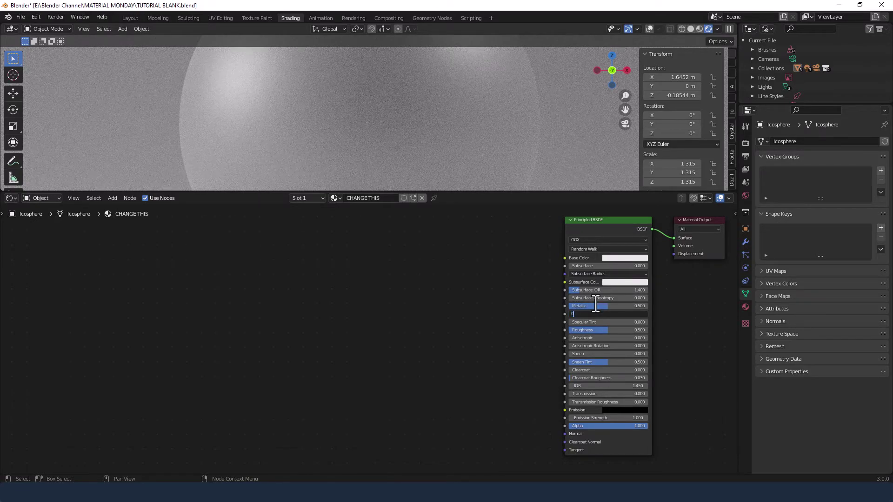
key(Tab)
key(Tab)
text(0)
key(Tab)
key(Tab)
key(Tab)
key(Tab)
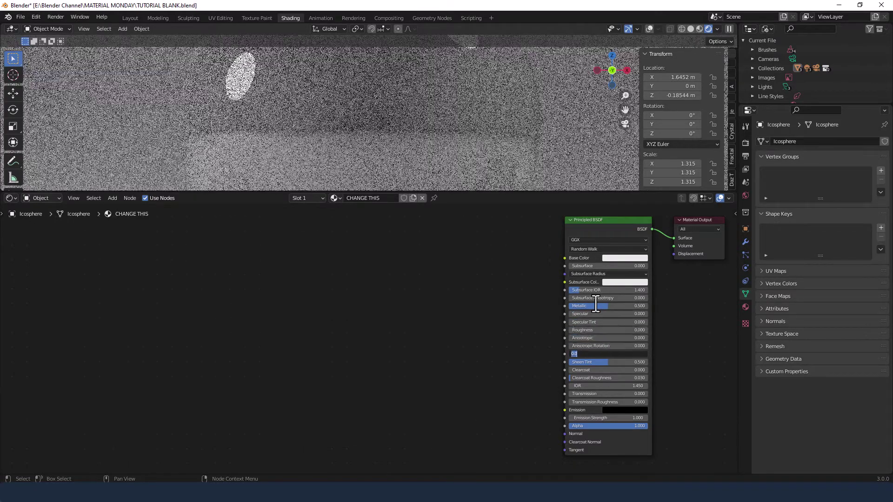
text(0)
key(Tab)
key(Tab)
text(0)
key(Return)
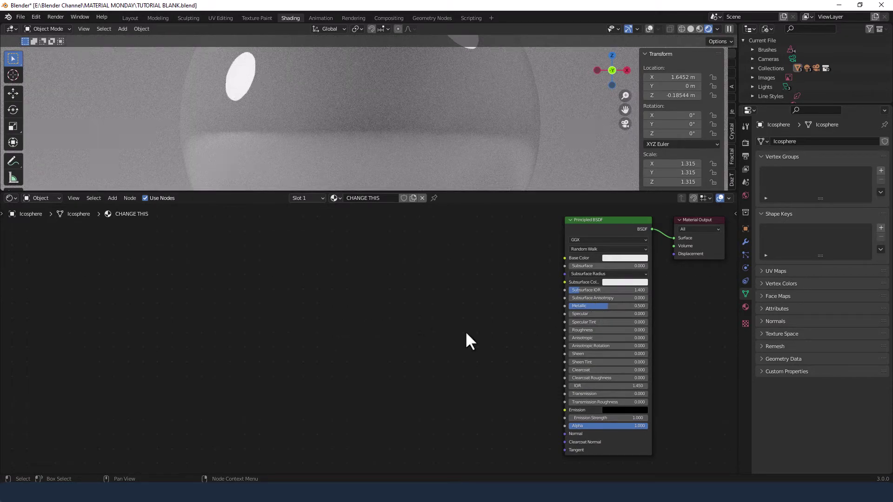
Step: Duplicate the Principled BSDF and place the copy below-right of the original
click(599, 250)
key(shift+d)
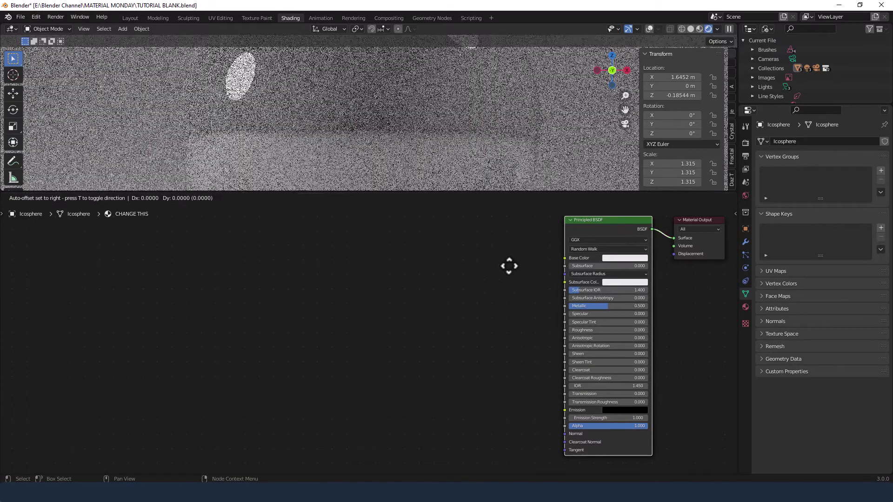
click(601, 337)
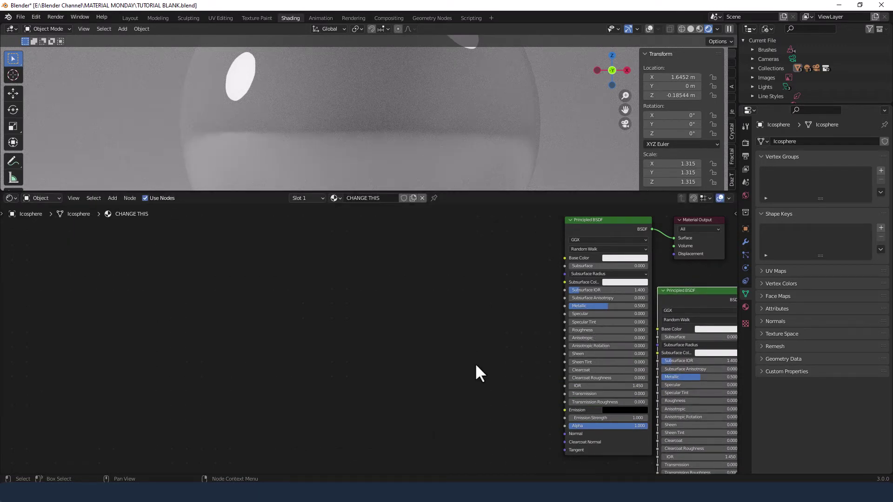
middle_drag(475, 363, 293, 362)
Step: Give the copy a black Base Color, with Metallic and Specular at 1
click(522, 327)
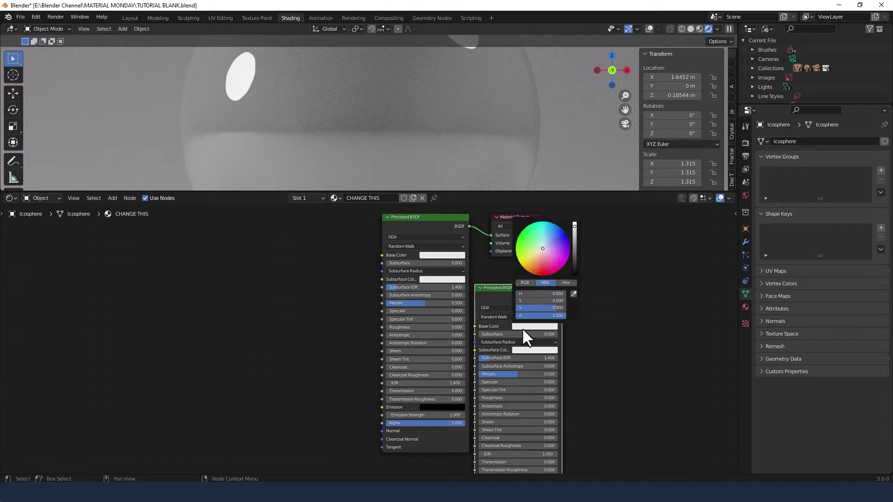
drag(575, 227, 575, 275)
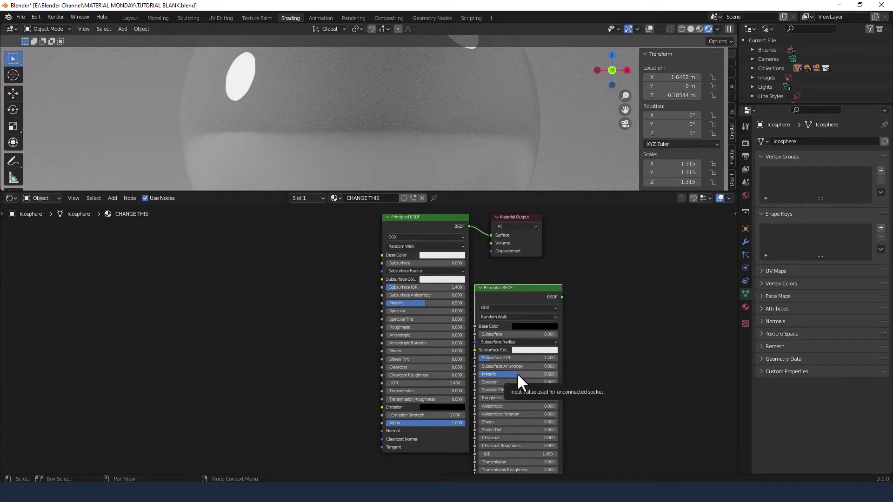
mouse_move(517, 373)
mouse_down()
mouse_move(552, 371)
mouse_move(517, 385)
mouse_move(546, 393)
mouse_move(521, 390)
mouse_up()
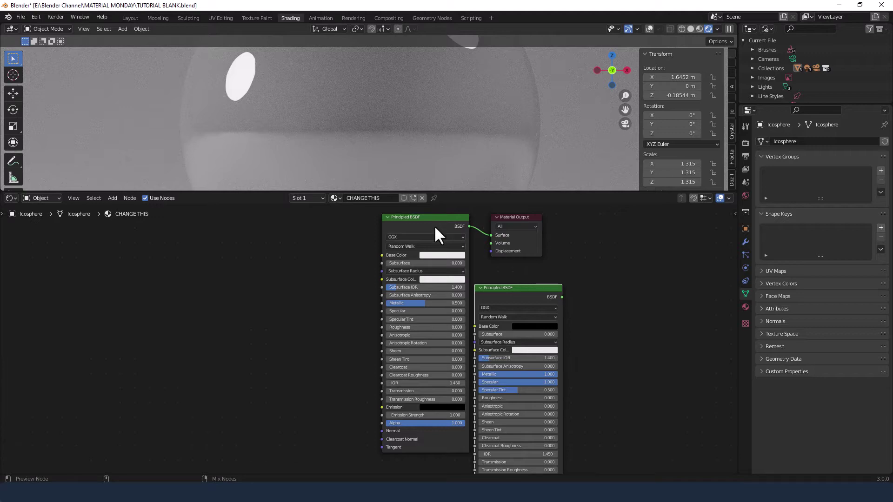
Step: Blend both Principled BSDFs through a Mix Shader at Fac 0.93 into Material Output
ctrl+shift+right_drag(434, 225, 491, 309)
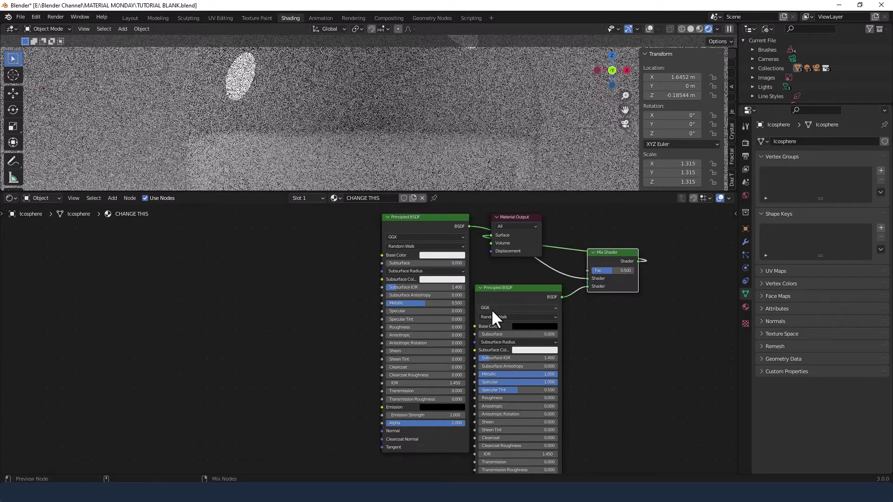
drag(507, 216, 679, 246)
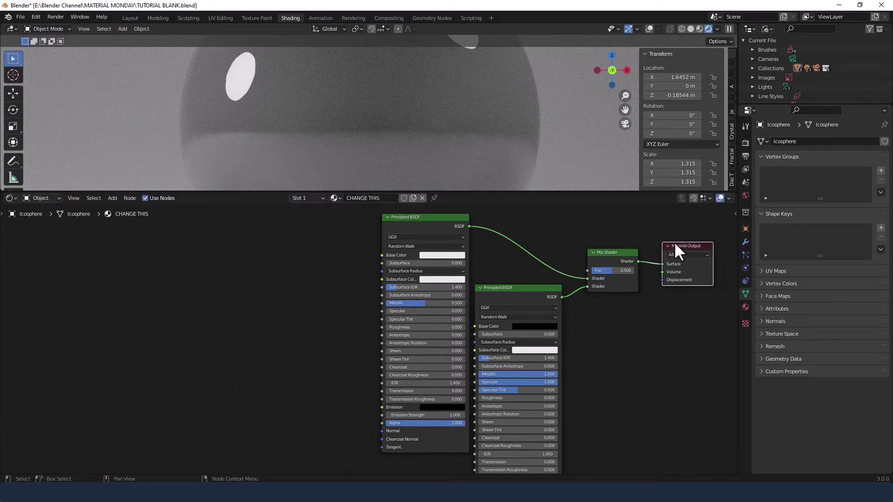
click(603, 270)
text(.93)
key(Return)
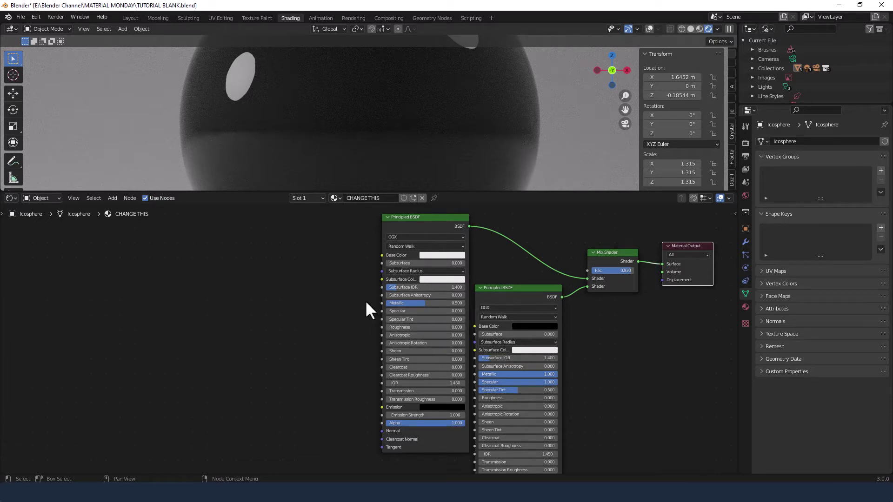
Step: Add a ColorRamp node to the left of the Principled BSDF
middle_drag(306, 315, 523, 320)
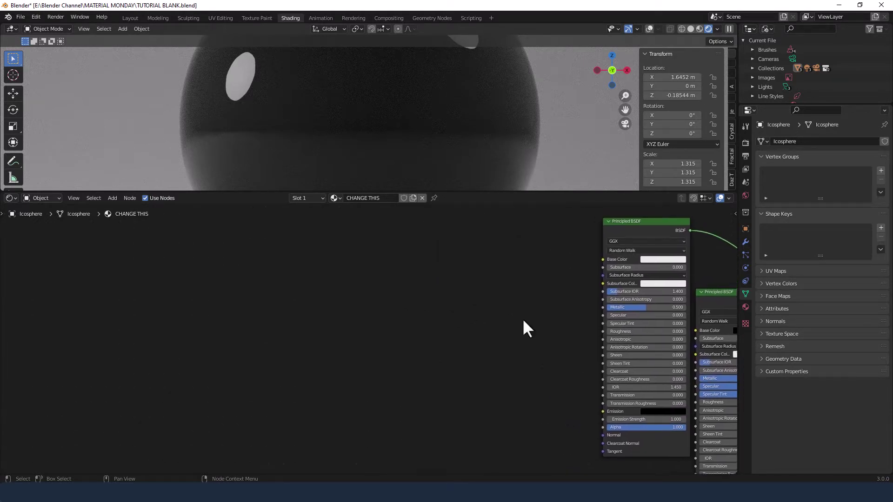
key(shift+a)
click(390, 291)
text(cOOL)
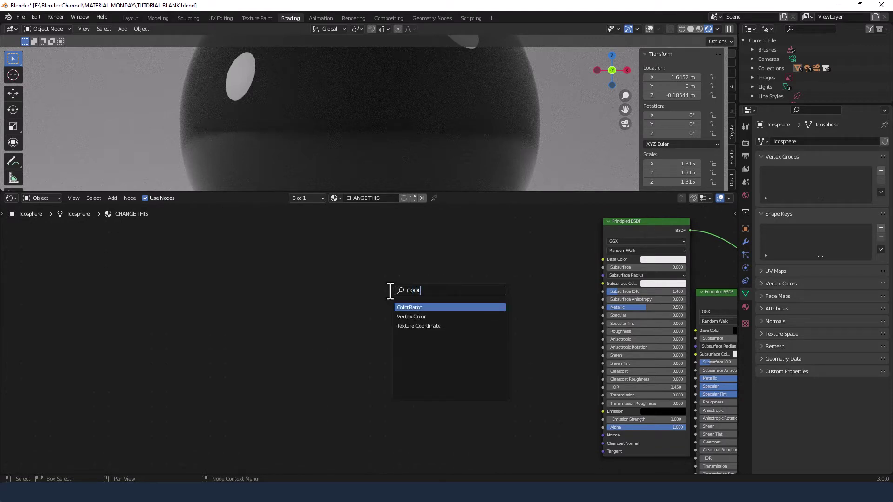
key(BackSpace)
key(BackSpace)
text(L)
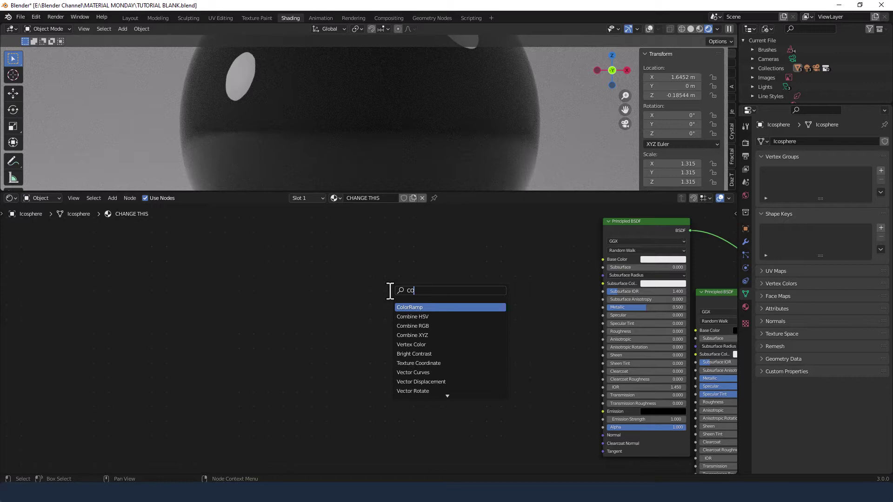
key(Return)
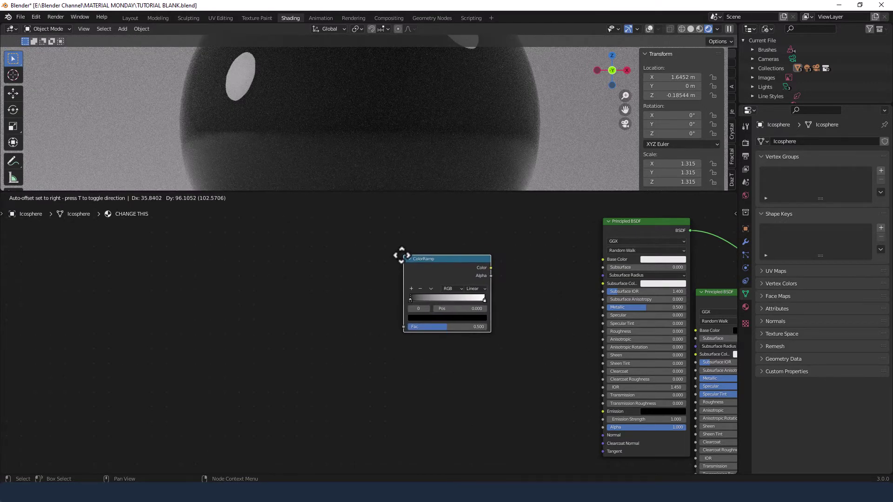
click(397, 255)
click(507, 266)
Step: Add a Hue Saturation Value node beside the ColorRamp
key(shift+a)
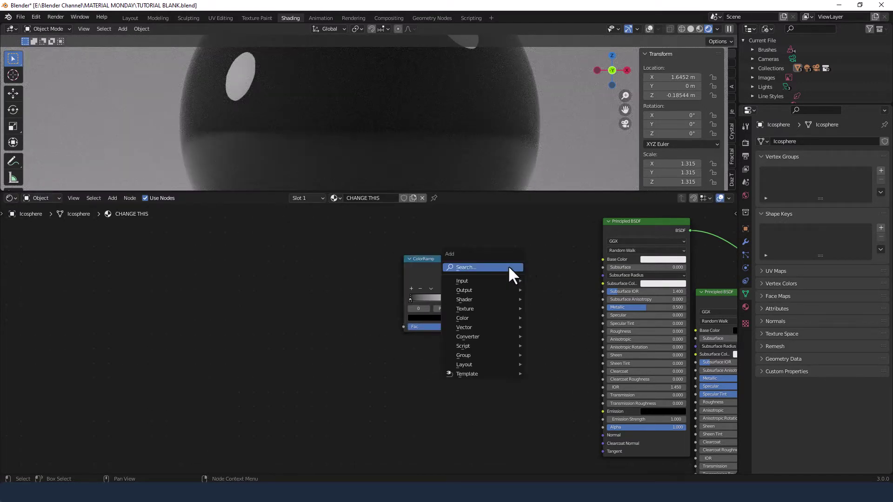
click(508, 265)
text(HU)
key(Return)
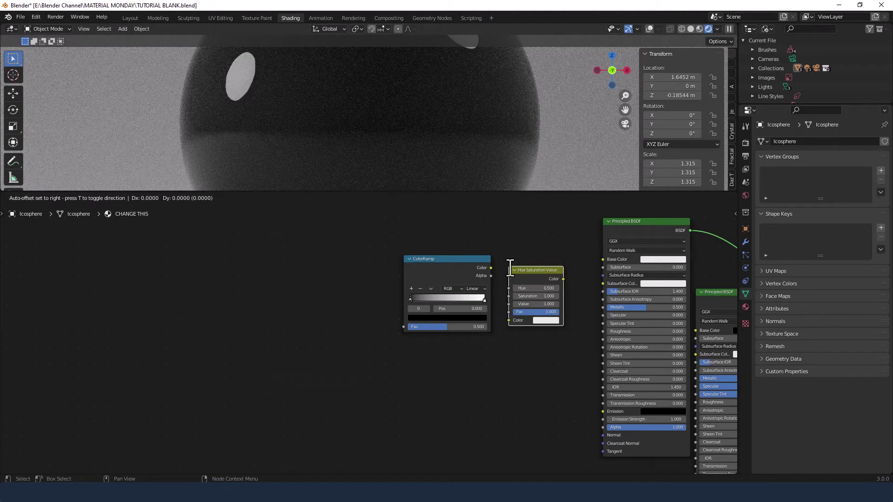
click(524, 300)
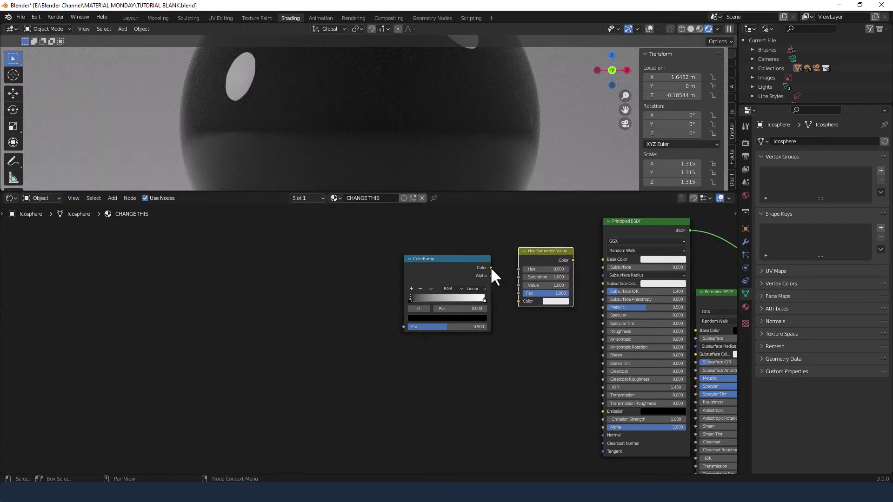
Step: Route ColorRamp through Hue Saturation Value into Base Color, with Saturation and Value at 2
drag(491, 268, 517, 302)
mouse_move(573, 261)
mouse_down()
mouse_move(600, 260)
mouse_move(565, 269)
mouse_move(581, 269)
mouse_up()
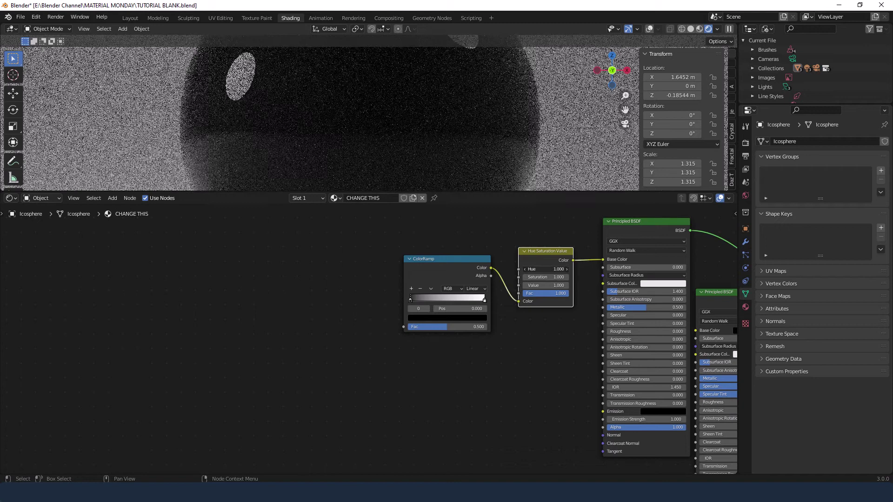
drag(525, 277, 565, 285)
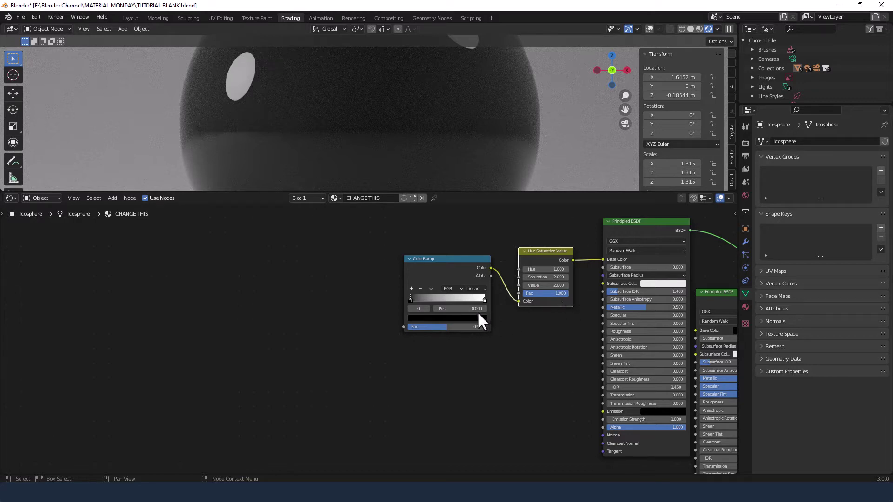
scroll(475, 319, up, 2)
middle_drag(471, 319, 342, 321)
Step: Set the ColorRamp to HSL colour mode with Far interpolation
click(338, 310)
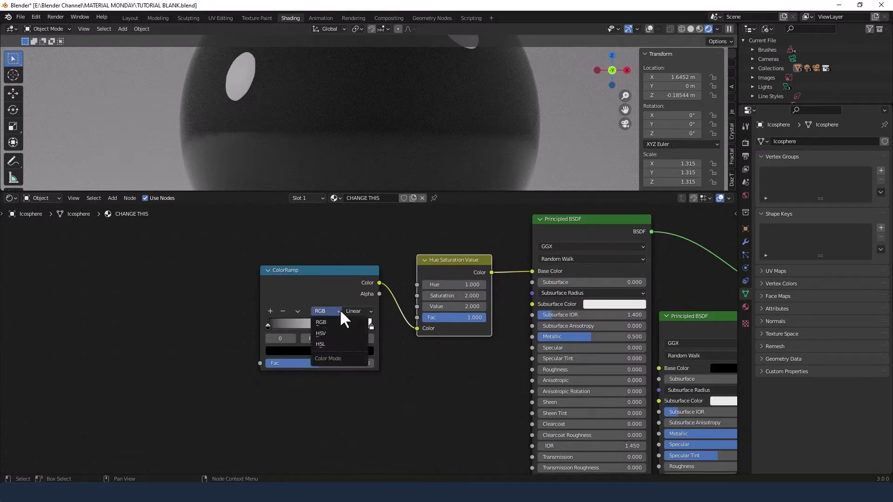
click(334, 344)
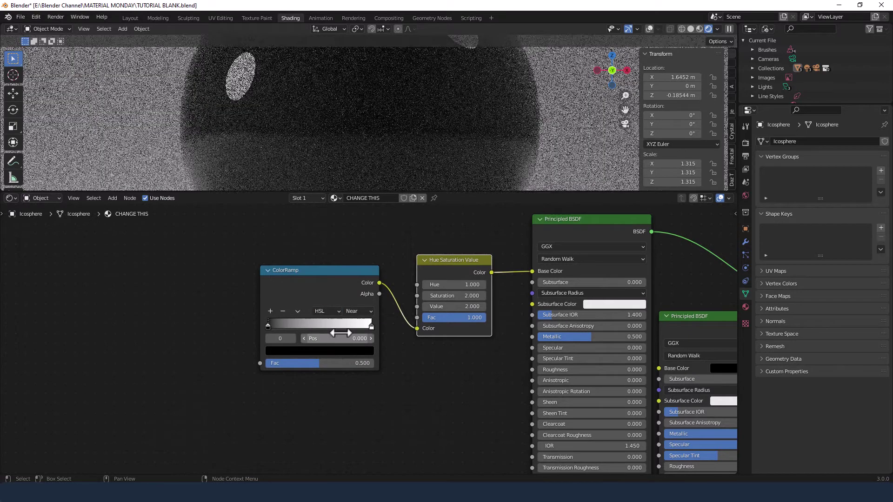
click(370, 313)
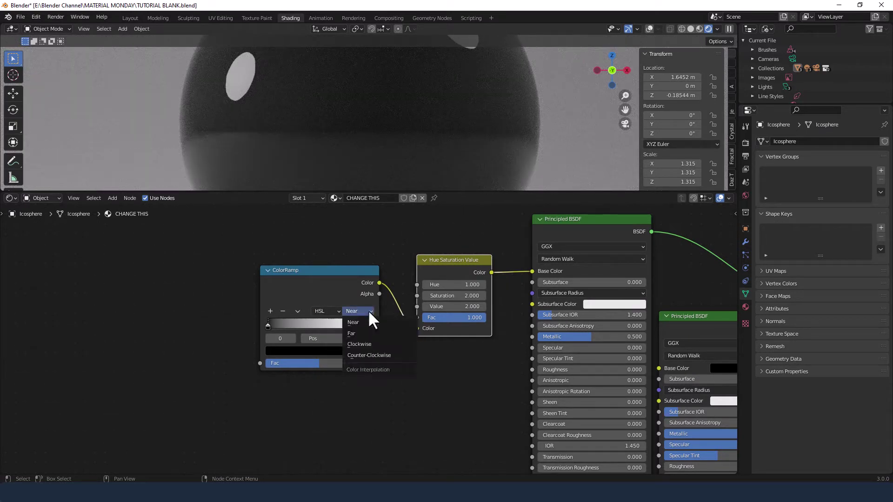
click(358, 334)
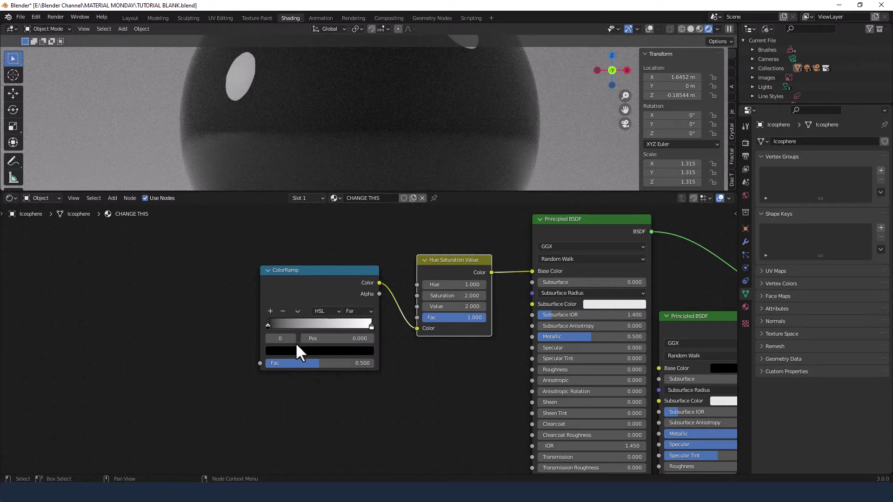
Step: Move the first stop to 0.1 and make it red (HSV 1, 1, 1)
click(363, 339)
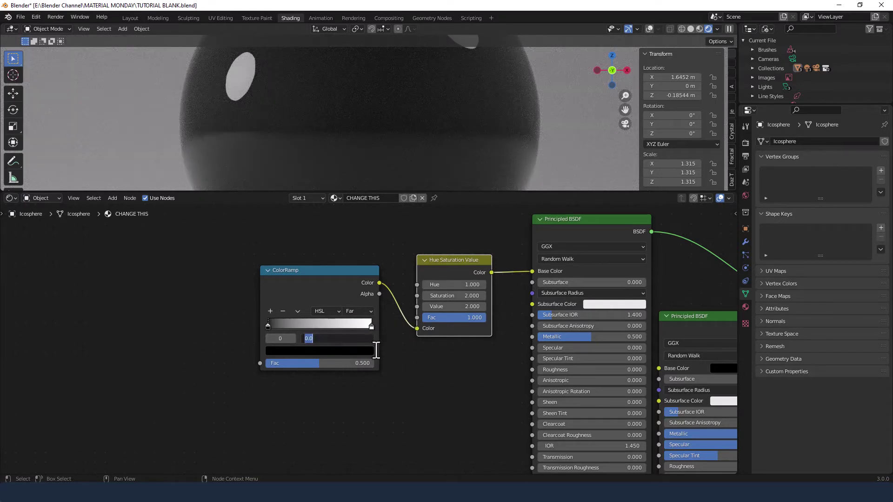
key(BackSpace)
text(.1)
key(Return)
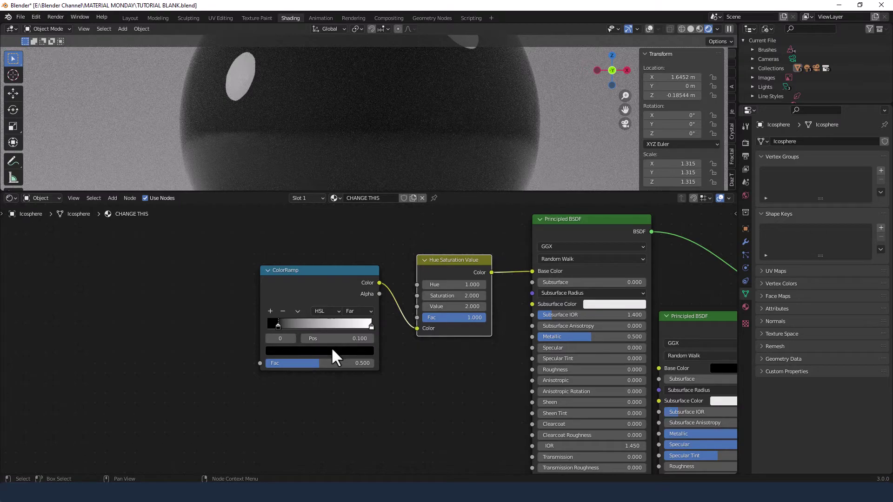
click(331, 350)
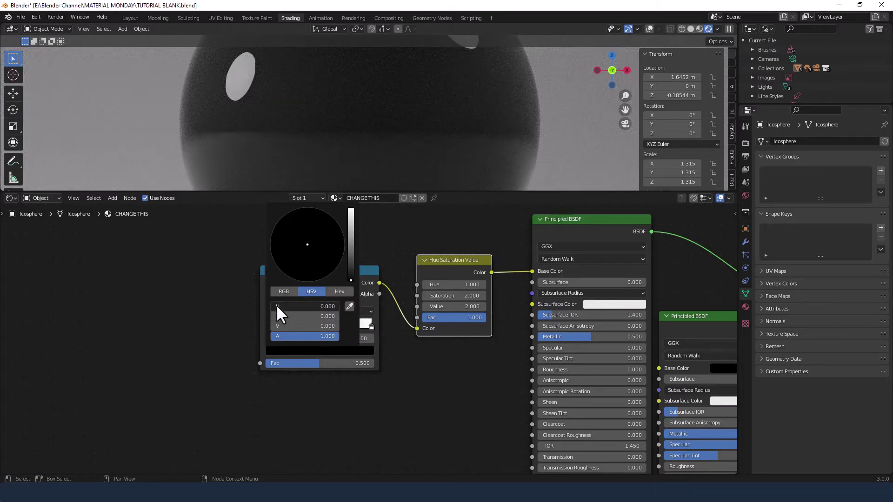
drag(275, 305, 338, 306)
drag(275, 314, 328, 315)
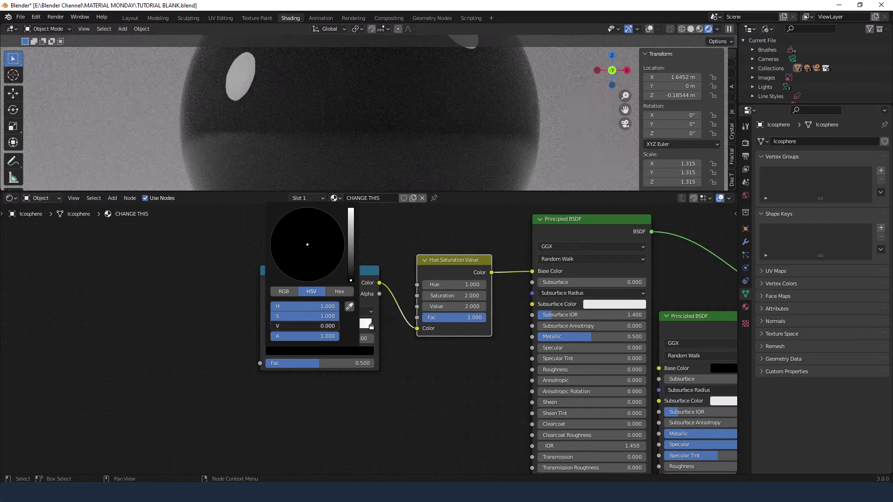
drag(275, 326, 335, 325)
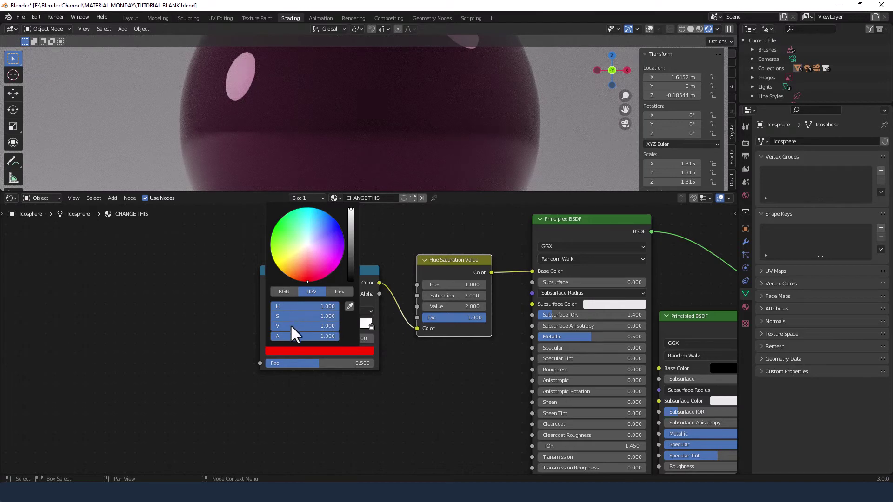
Step: Move the white stop to 0.9 and set its hue to 0.99
click(371, 327)
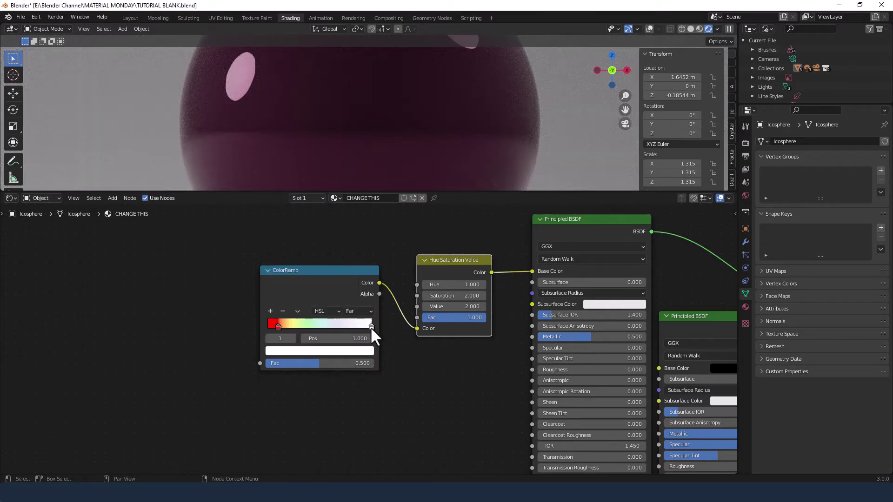
double_click(372, 338)
key(BackSpace)
text(0.9)
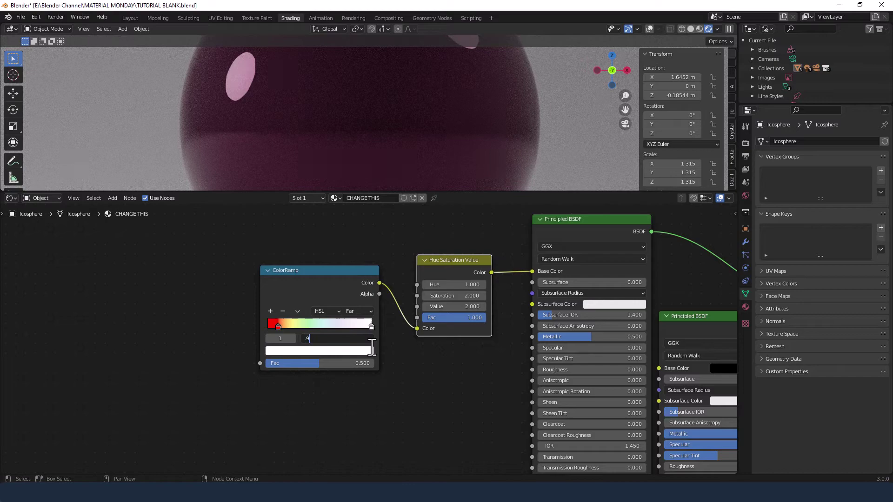
key(Return)
click(343, 351)
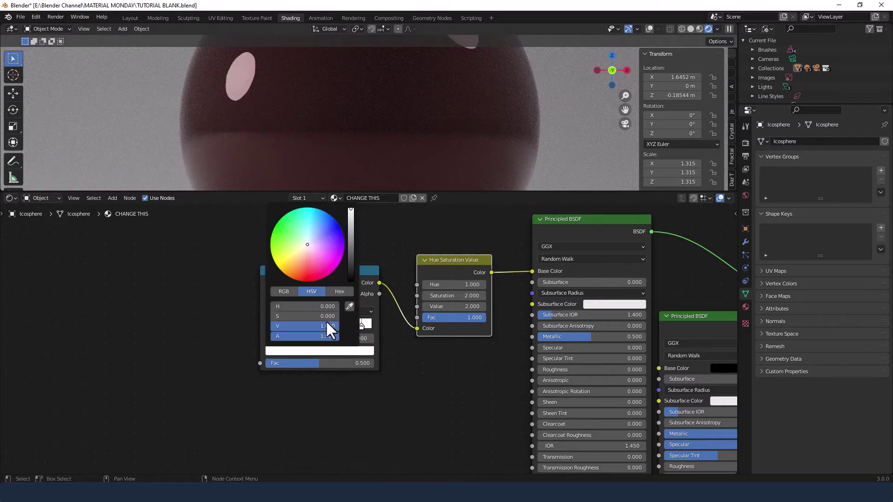
double_click(306, 305)
key(BackSpace)
text(.99)
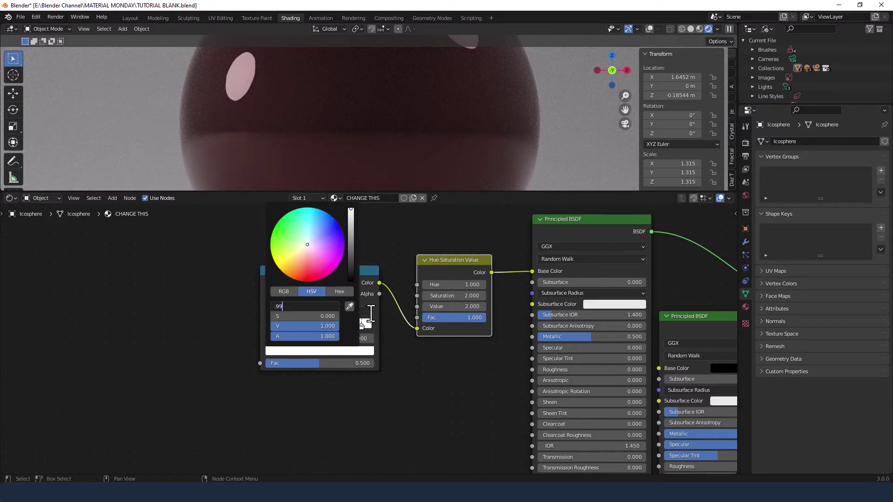
key(Return)
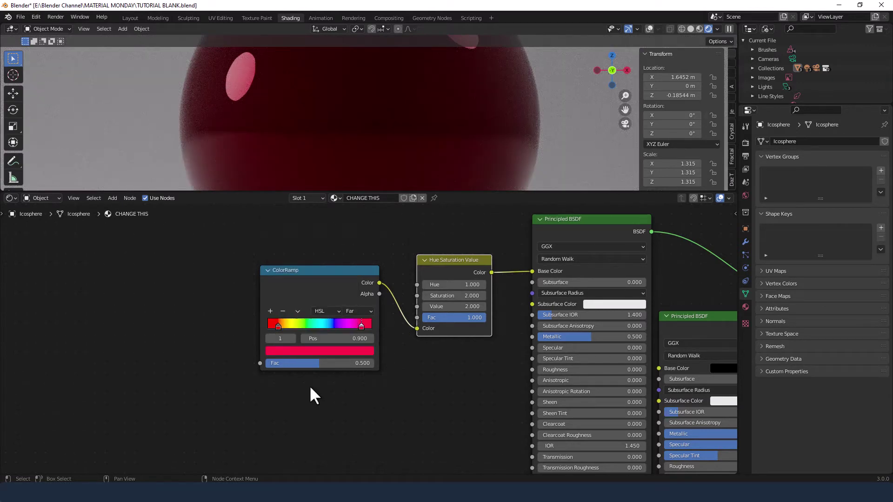
middle_drag(308, 383, 454, 379)
Step: Add a Voronoi Texture and feed its Color into the ColorRamp Fac
key(shift+a)
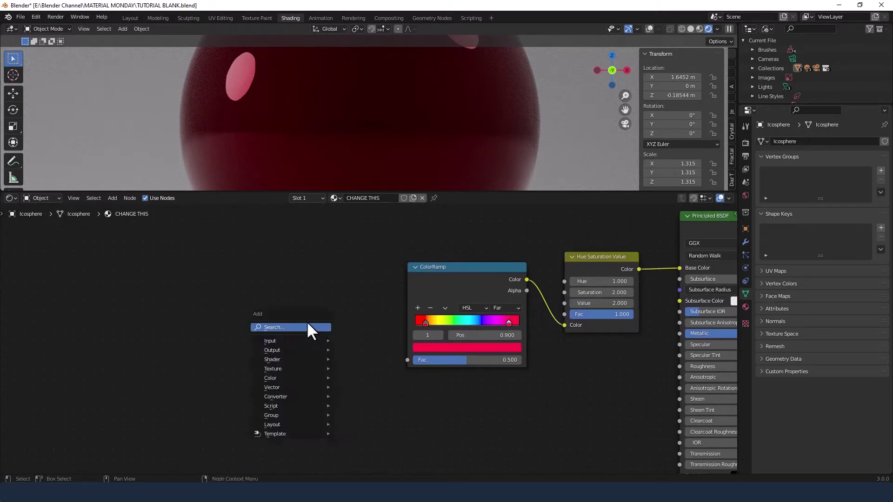
text(voro)
key(Return)
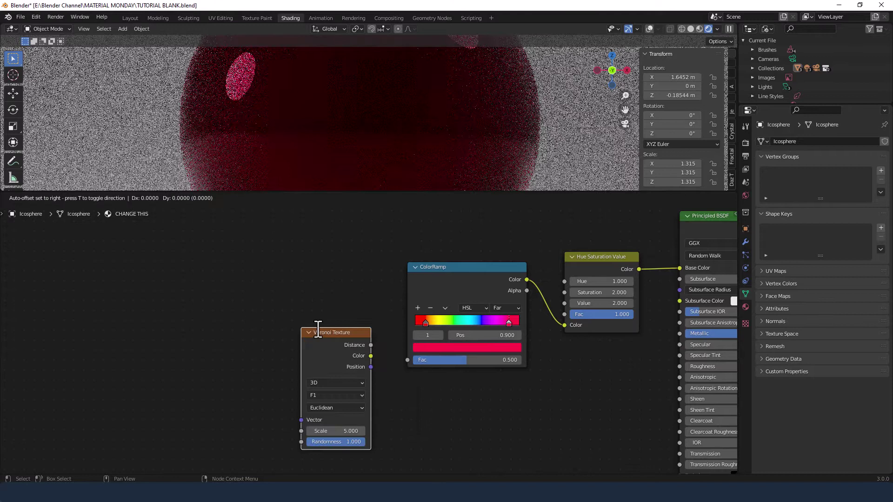
click(312, 260)
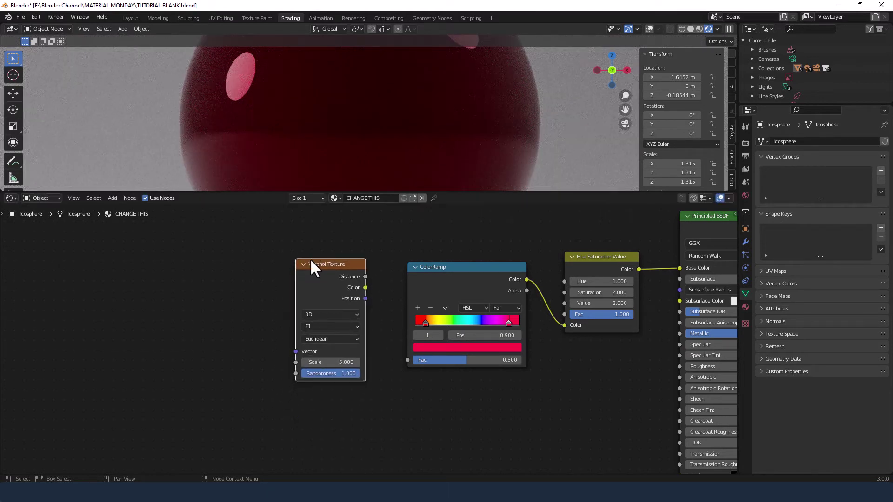
drag(365, 288, 413, 360)
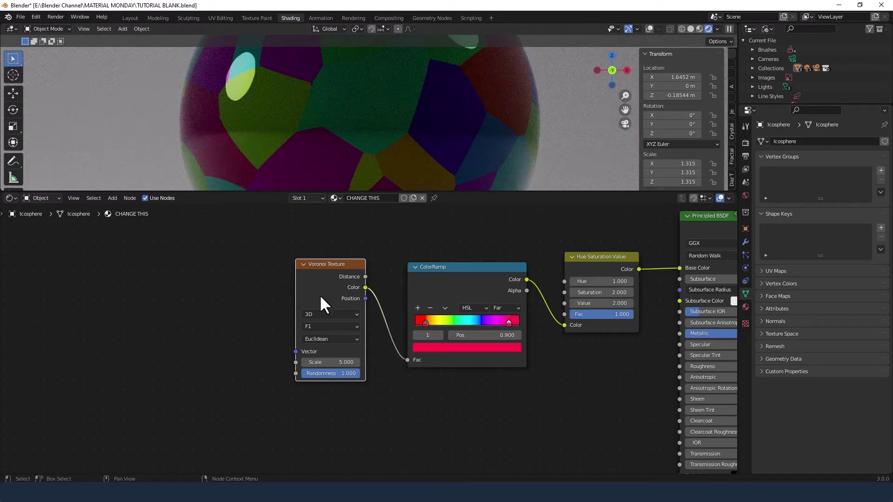
Step: Set the Voronoi feature to Smooth F1, with Scale 30 and Smoothness 0.8
click(322, 327)
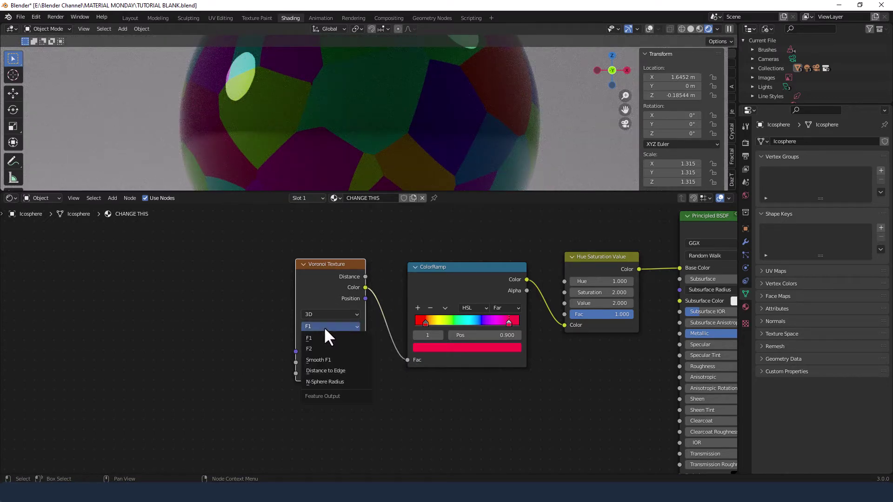
click(328, 359)
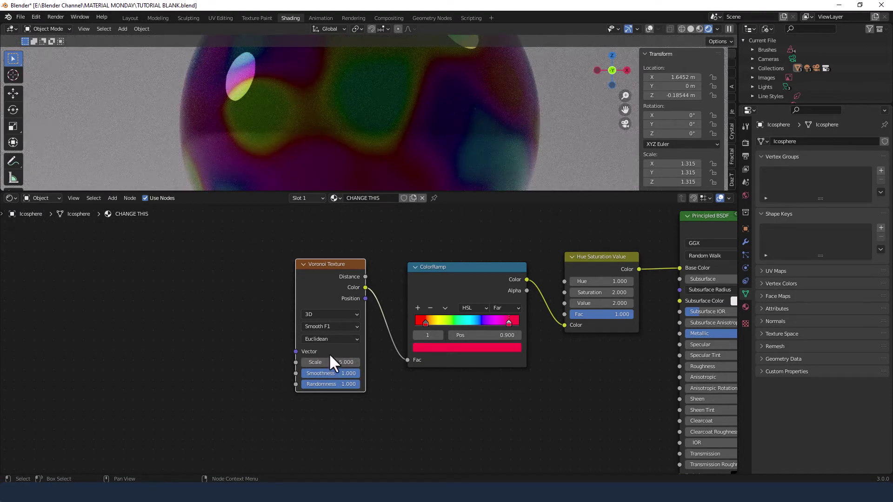
click(331, 362)
text(30)
key(Tab)
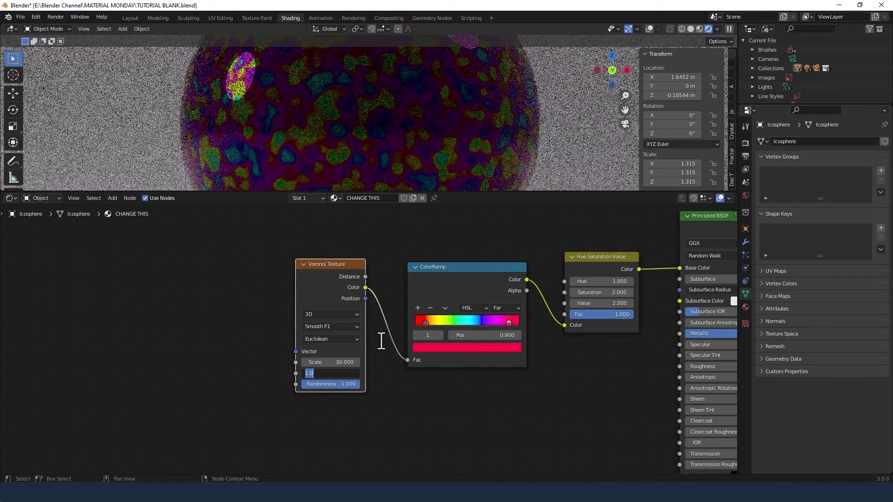
text(.8)
key(Return)
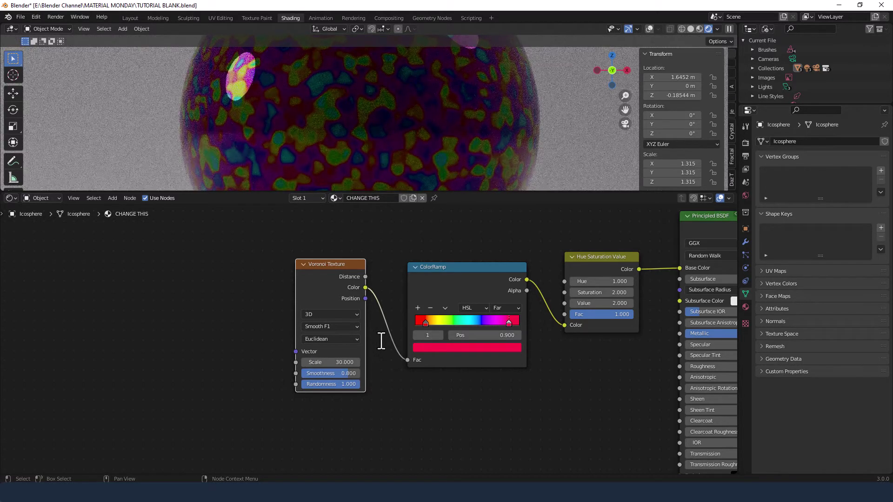
scroll(389, 356, down, 1)
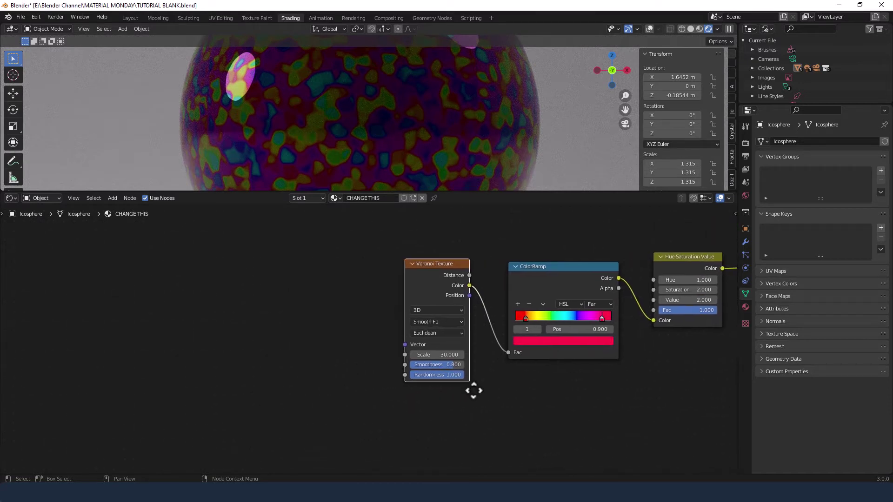
Step: Add a second ColorRamp and feed its Color into the Voronoi Vector
middle_drag(474, 390, 492, 392)
key(shift+a)
click(326, 316)
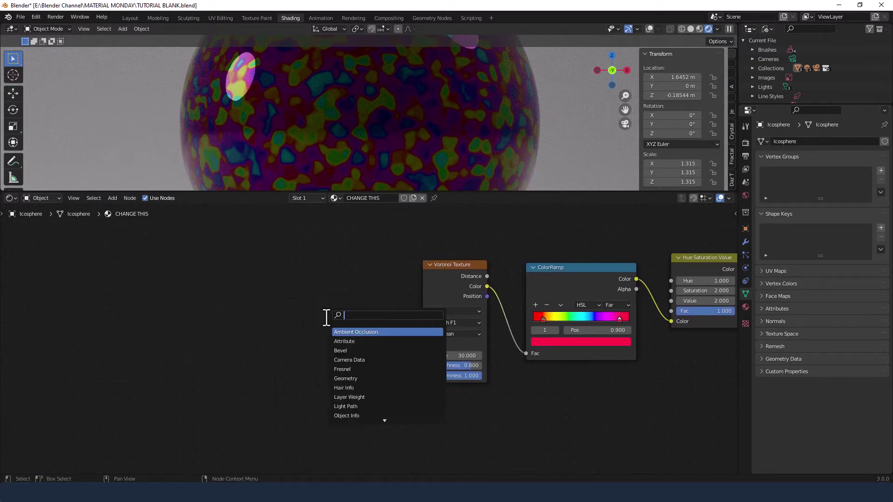
text(color ramp)
key(Return)
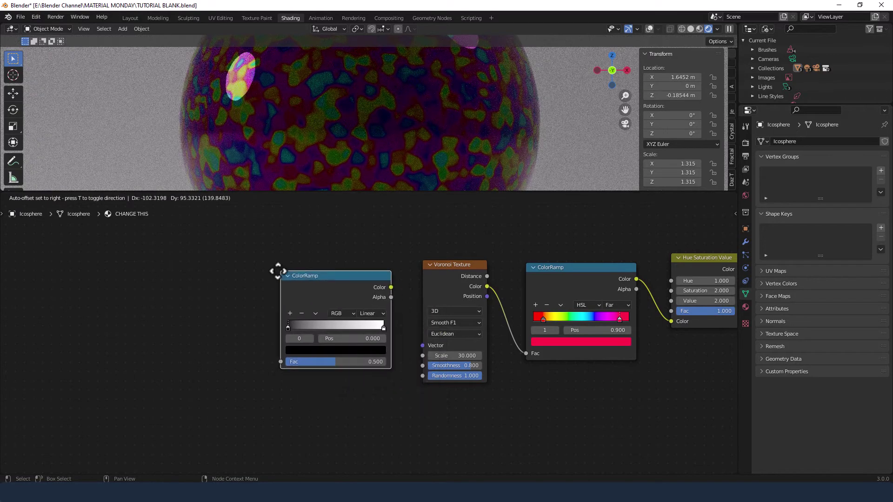
click(278, 270)
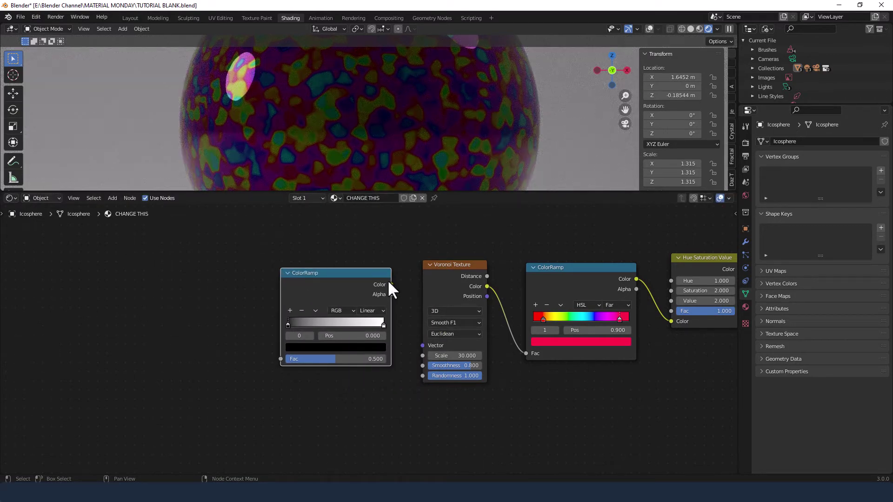
drag(391, 284, 423, 345)
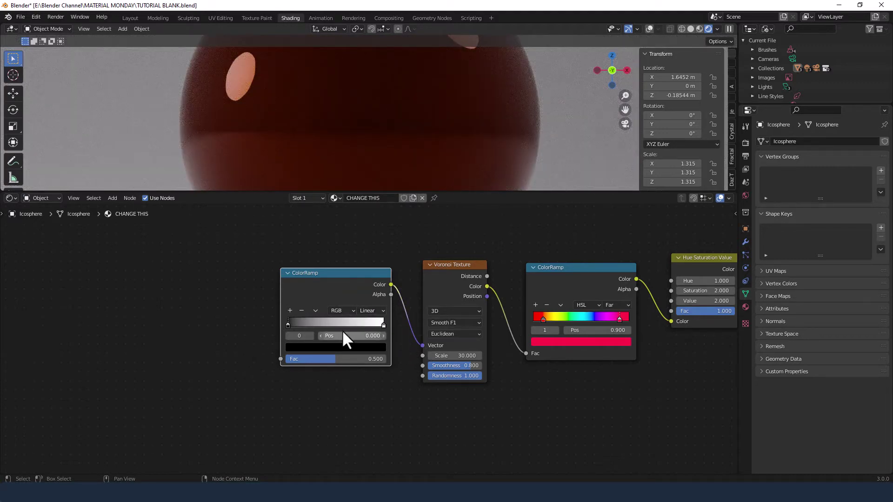
Step: Lighten the new ColorRamp's black stop to grey at value 0.540
click(297, 347)
drag(365, 280, 365, 227)
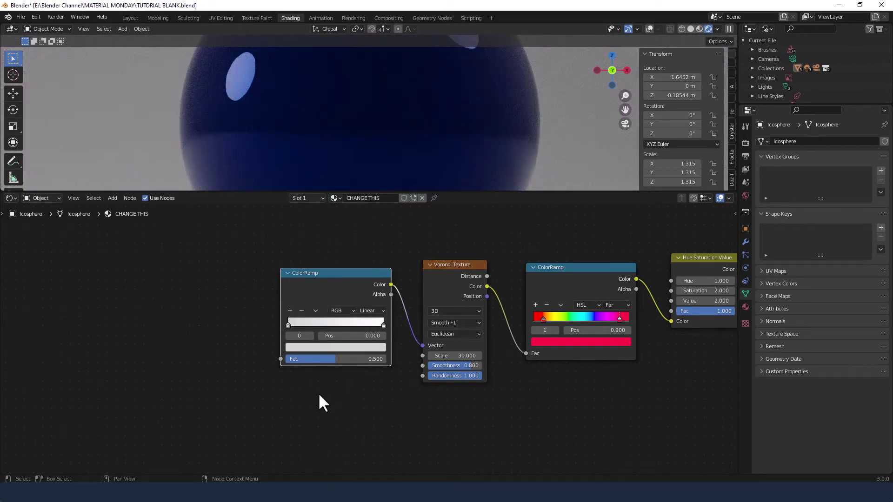
middle_drag(319, 396, 428, 391)
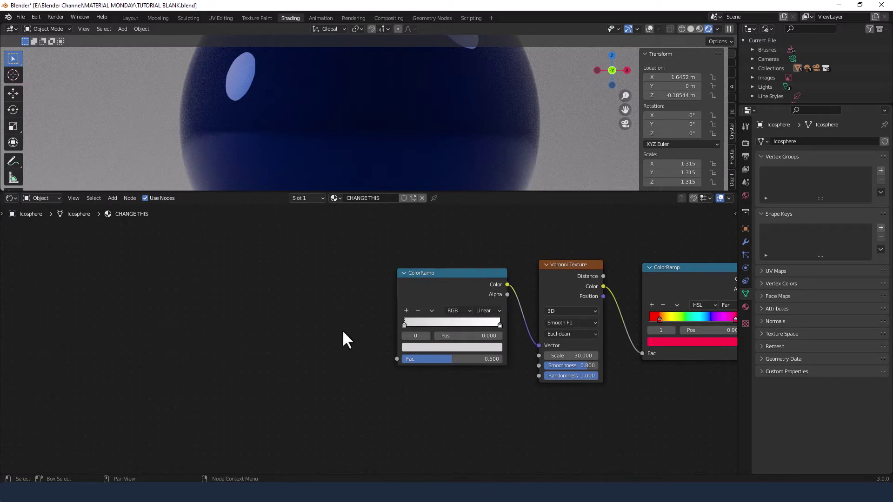
Step: Add a Wave Texture, replacing a mistaken Wavelength node, and feed it into ColorRamp Fac
key(shift+a)
click(309, 325)
text(WAV)
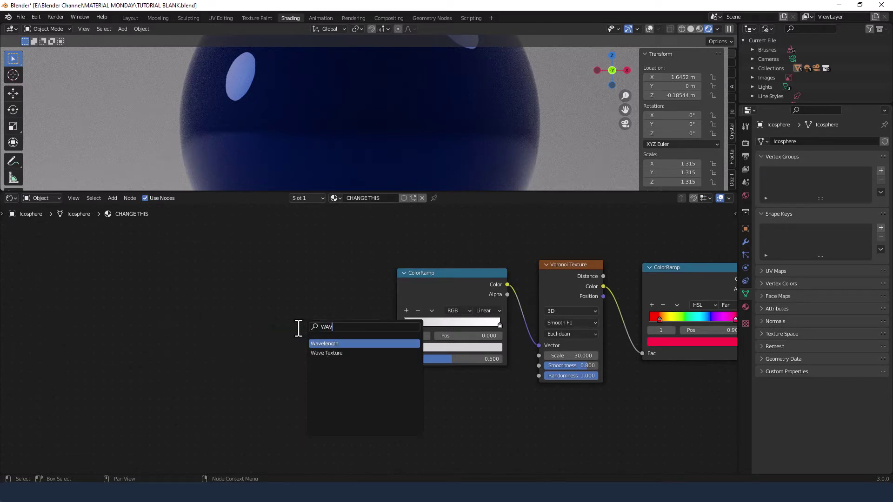
key(Return)
click(264, 347)
key(x)
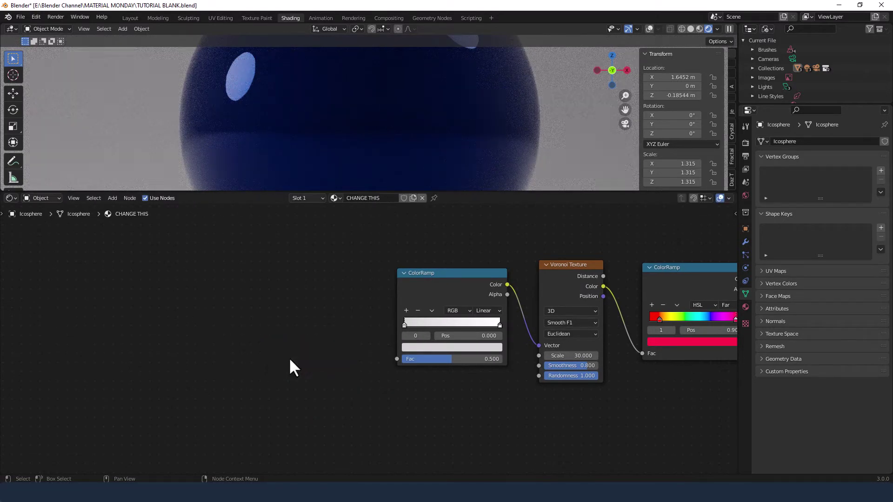
key(shift+a)
click(289, 364)
text(WAV)
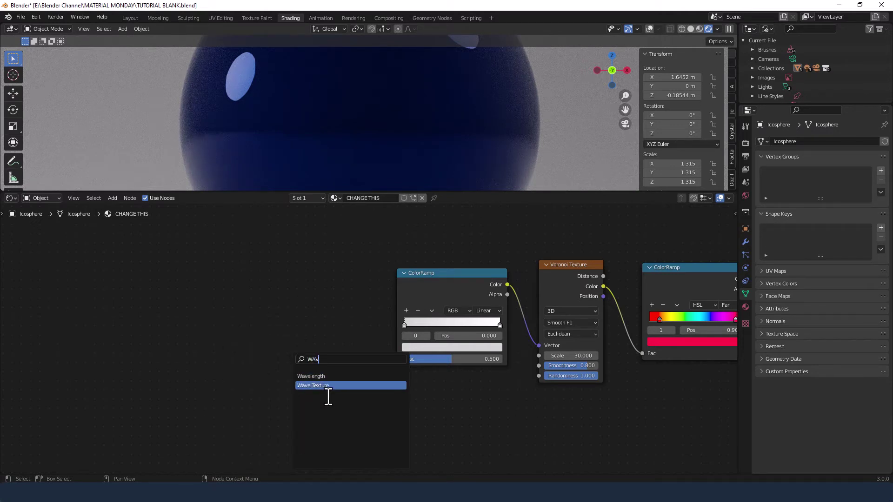
click(328, 394)
click(329, 287)
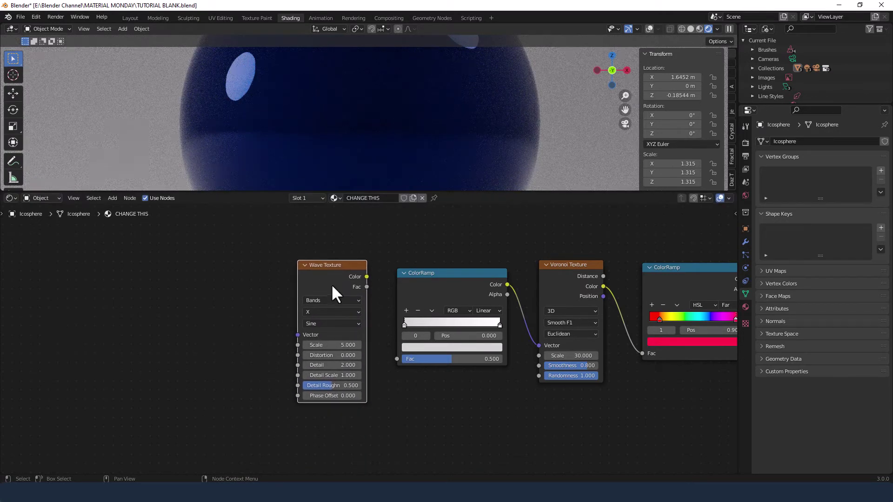
drag(366, 276, 398, 357)
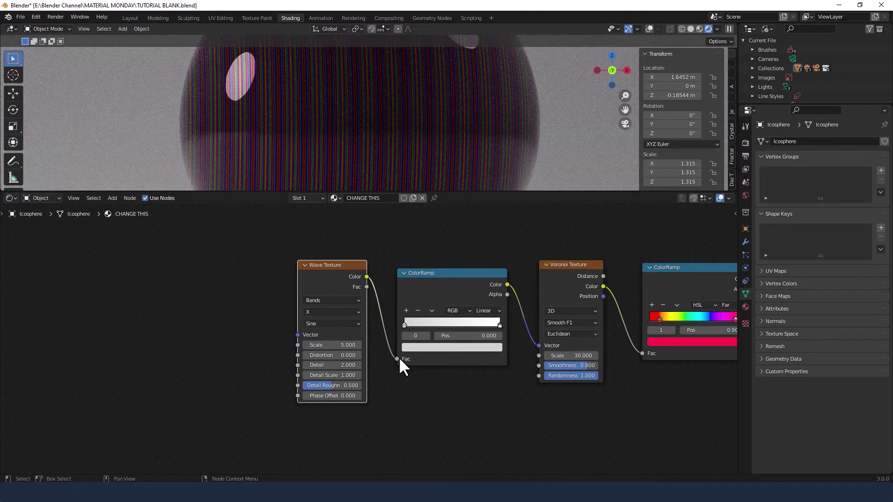
Step: Set the wave profile to Triangle, with Scale 4, Distortion 35 and Detail 2.5
click(353, 323)
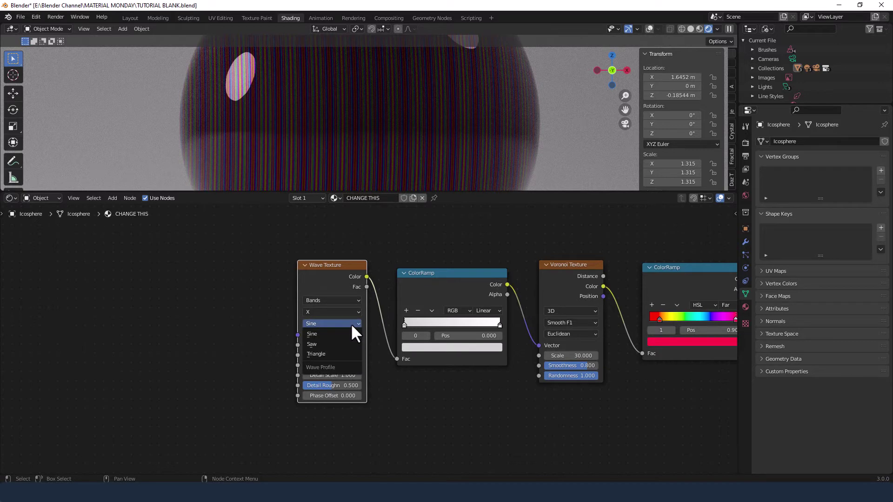
click(344, 351)
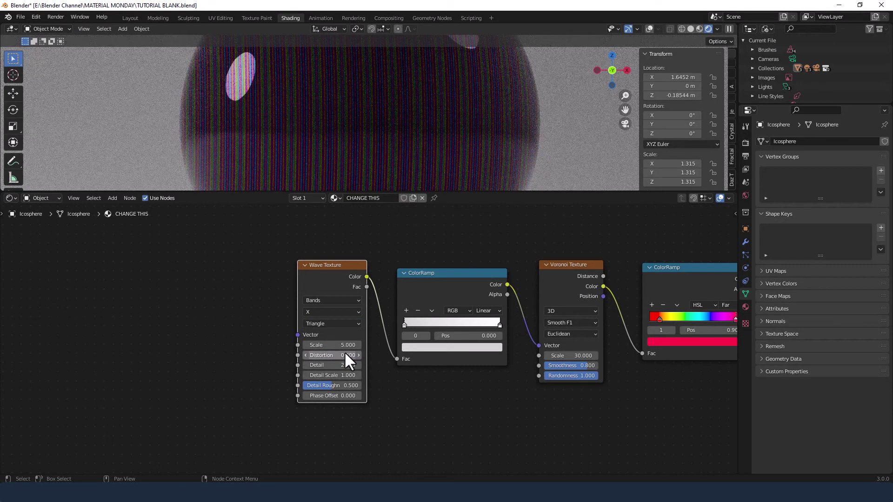
double_click(332, 345)
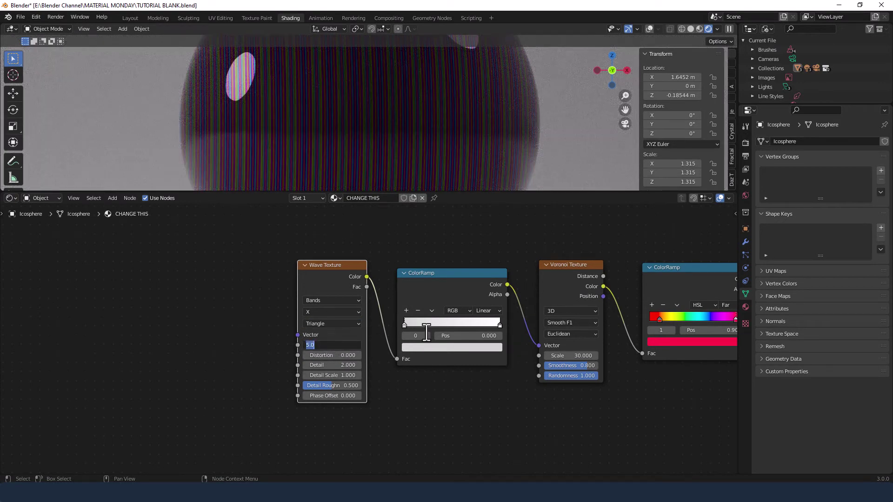
text(4)
key(Tab)
text(35)
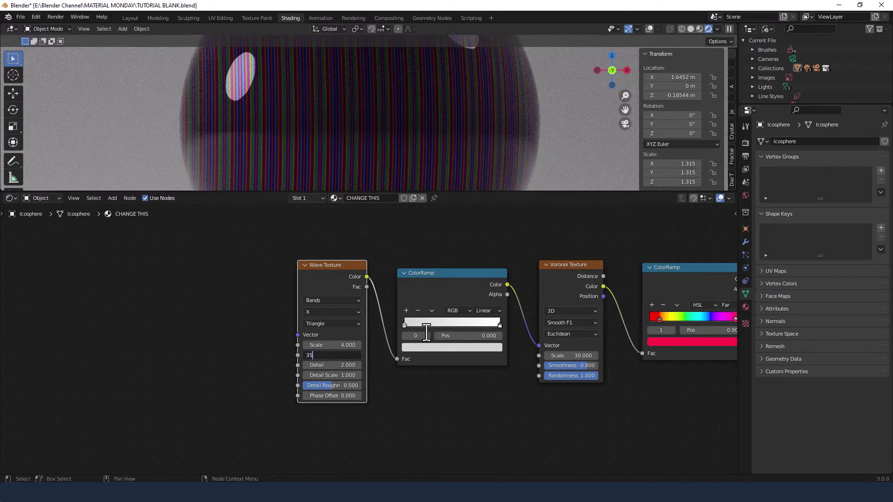
key(Tab)
text(2.5)
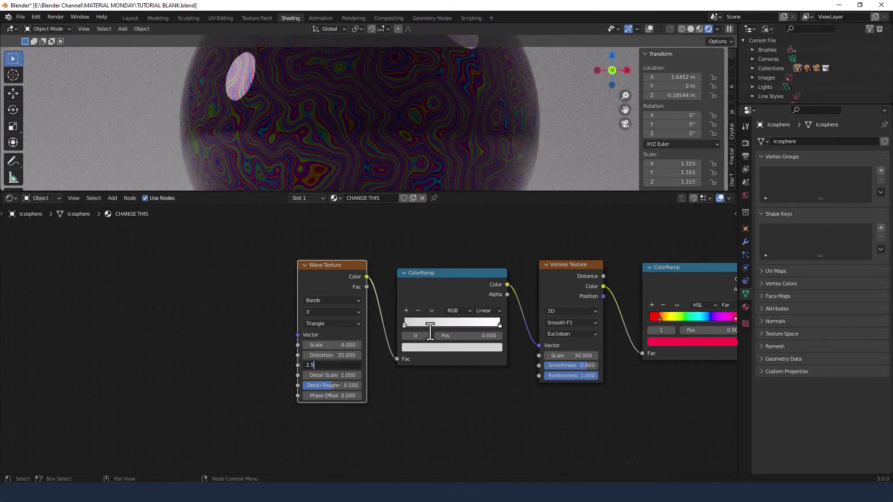
key(Tab)
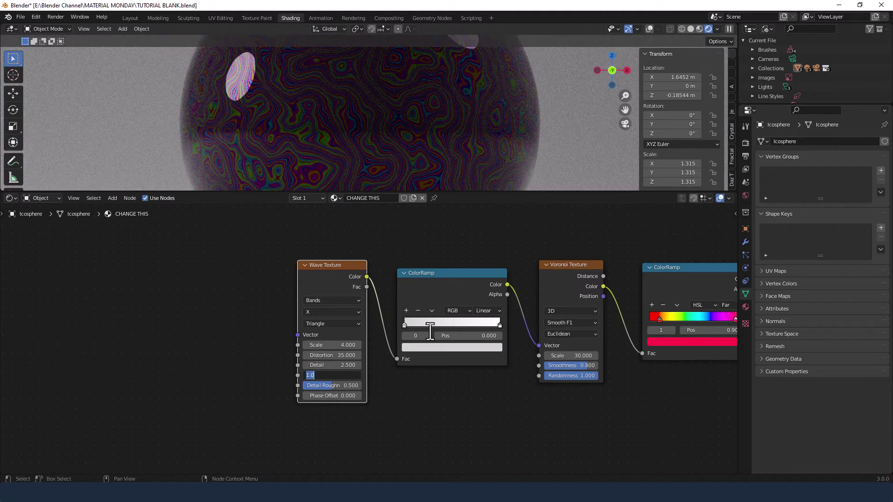
Step: Set the wave's Detail Scale to 4, Roughness to 0.25 and Phase Offset to 1.4
text(4)
key(Tab)
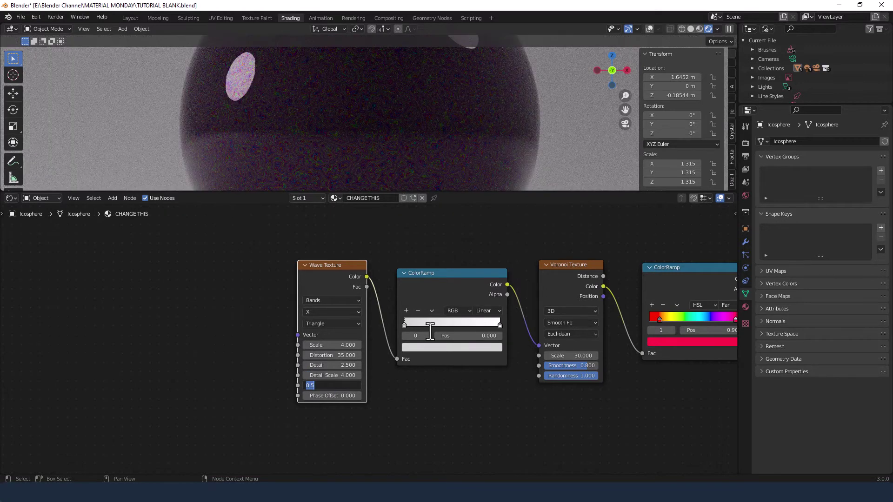
text(.25)
key(Tab)
text(1.4)
key(Return)
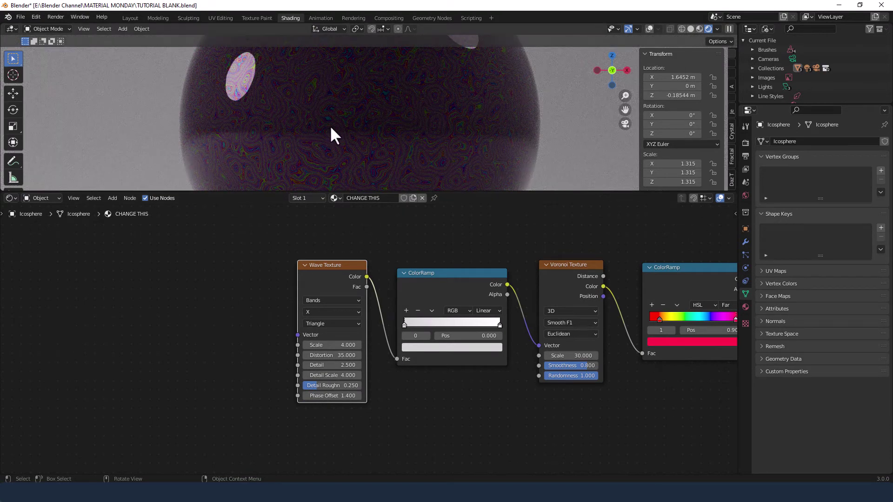
scroll(241, 367, down, 2)
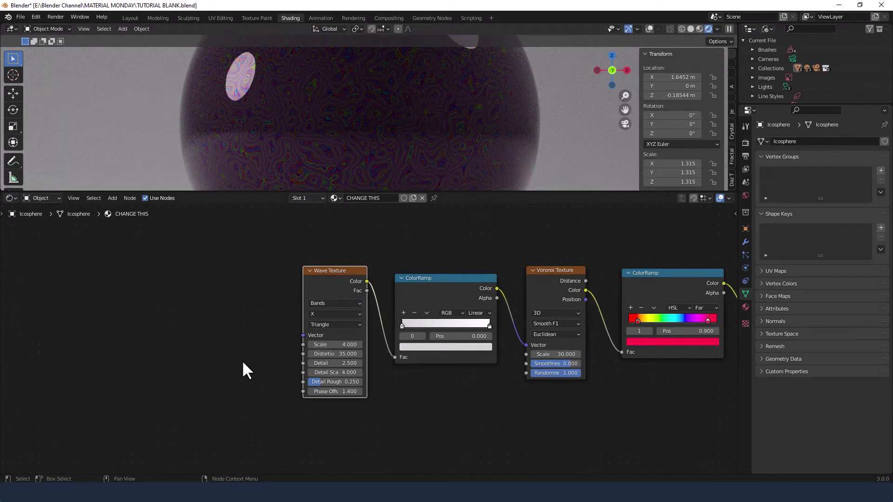
middle_drag(244, 360, 349, 359)
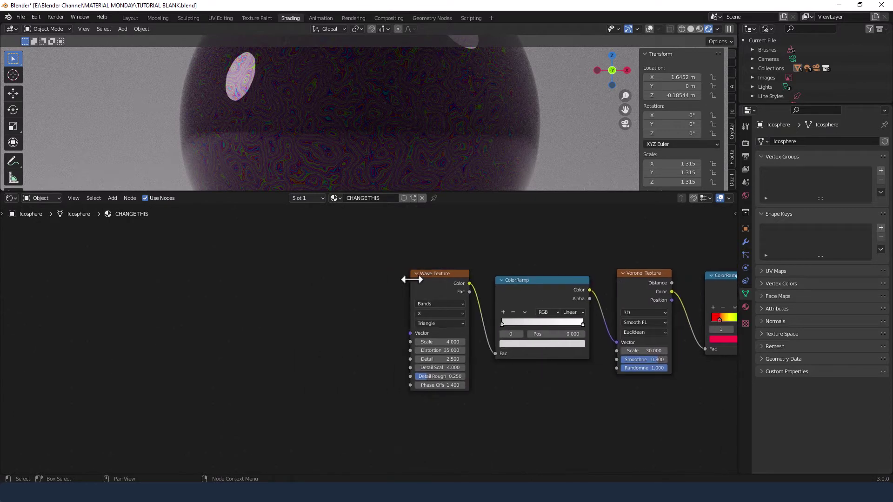
Step: Add a Mapping node and feed its output into the Wave Texture Vector
key(shift+a)
text(MA)
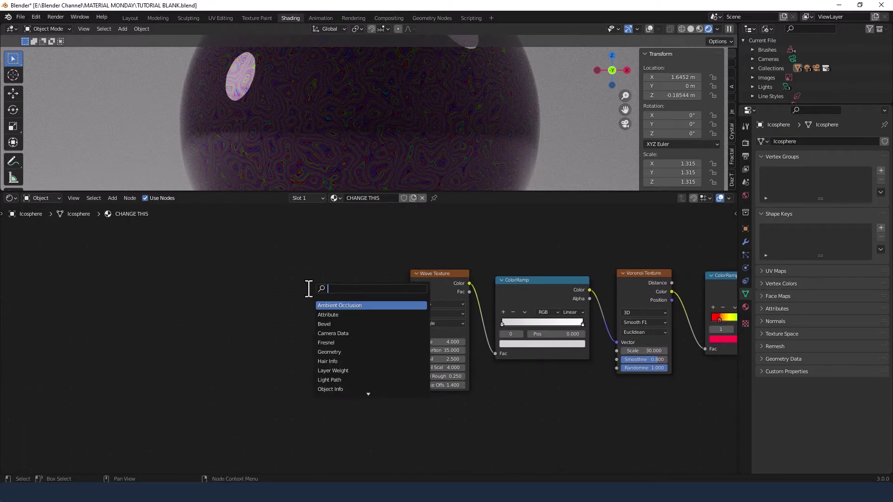
text(PP)
key(Return)
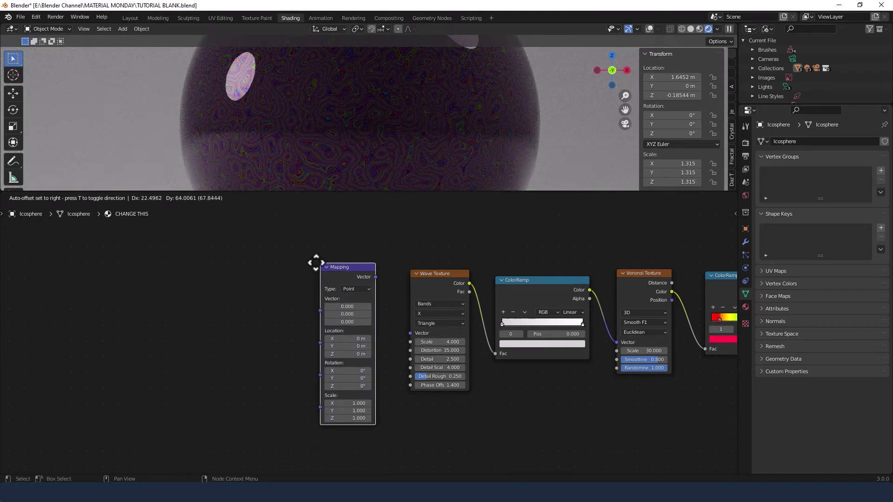
click(316, 263)
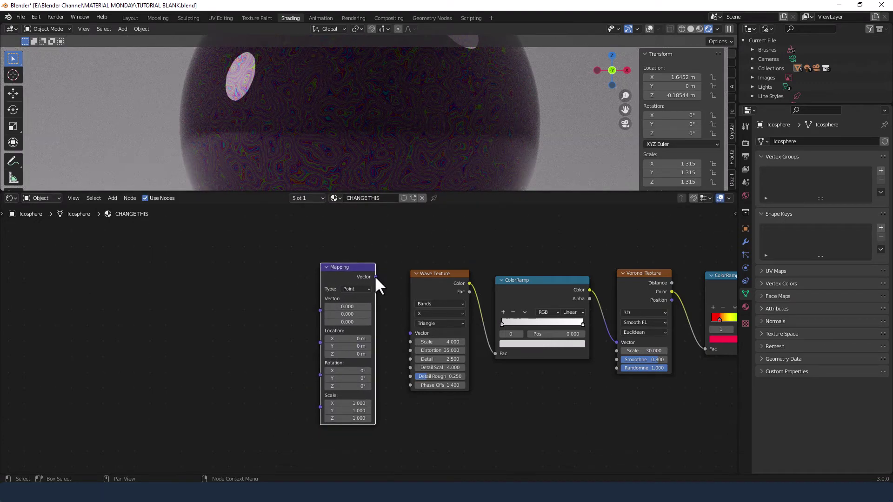
drag(375, 275, 409, 330)
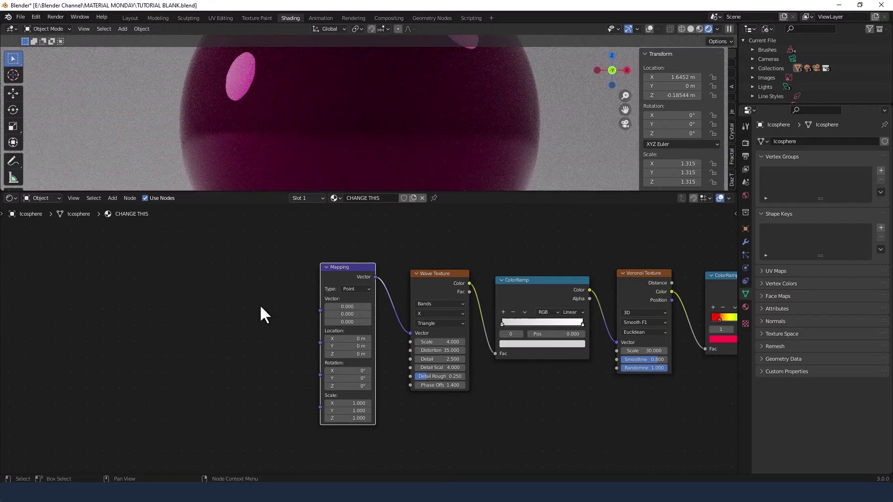
Step: Add a Texture Coordinate node and connect its Object output to the Mapping Vector
key(shift+a)
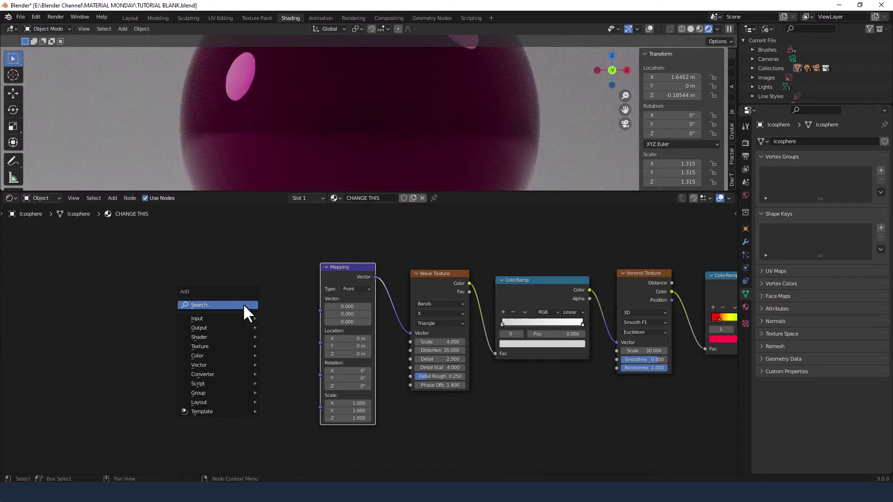
text(TEXTURE C)
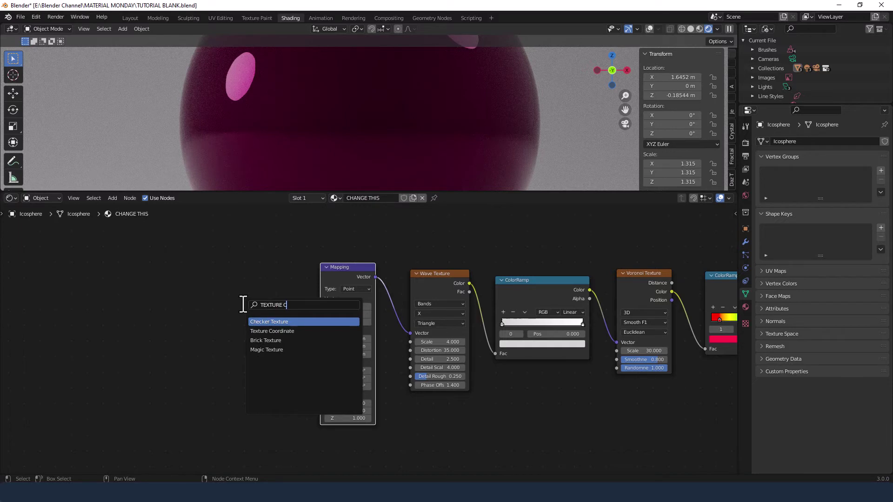
key(Down)
key(Return)
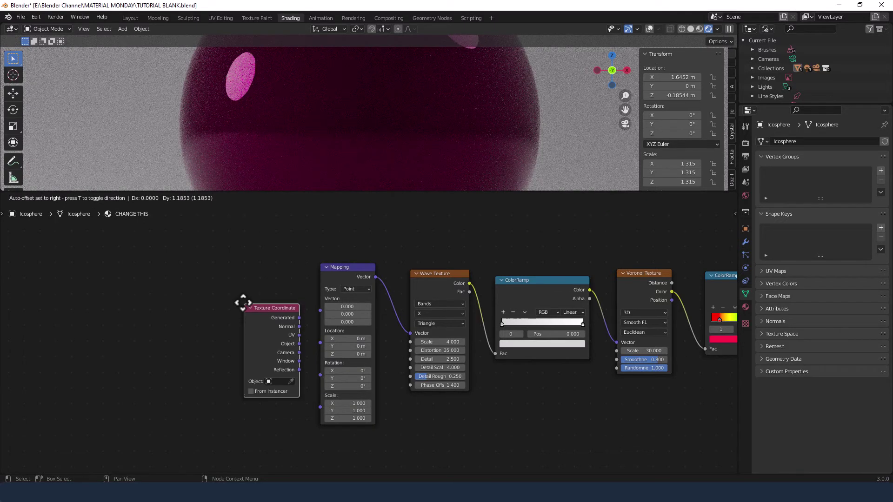
click(208, 271)
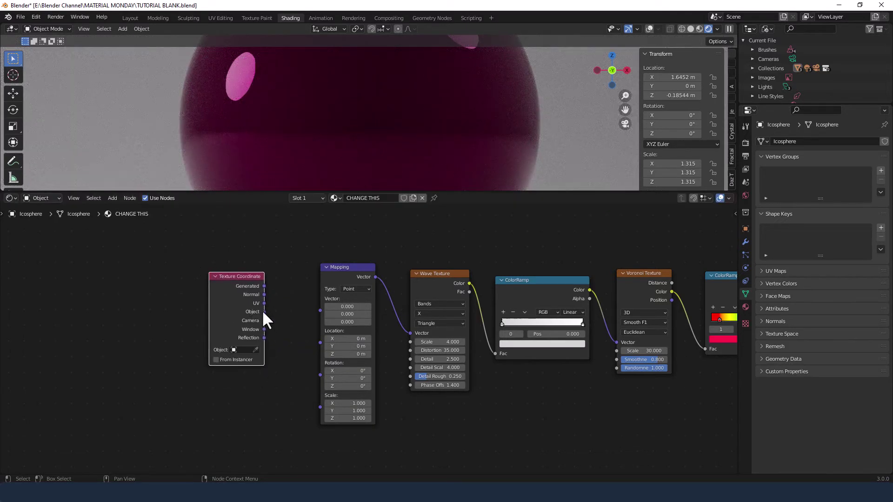
drag(263, 312, 315, 310)
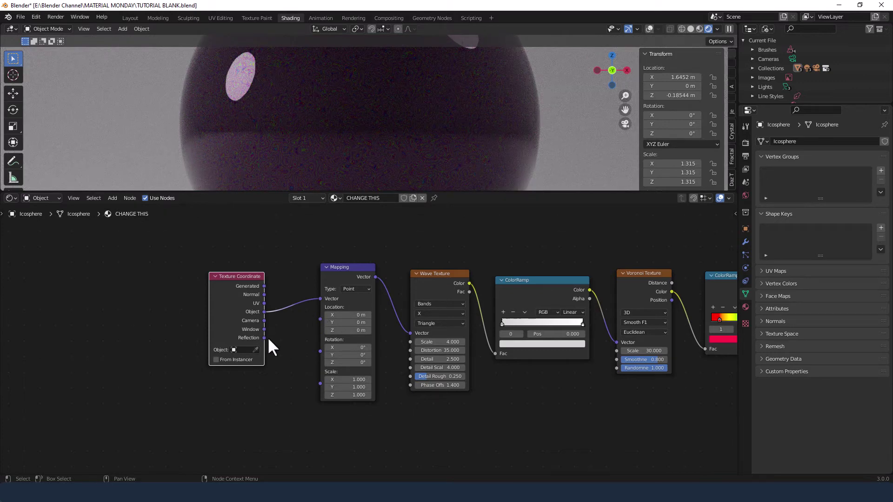
click(252, 396)
Step: Add a Value node set to 0.1 and connect it to the Mapping node's Scale
key(shift+a)
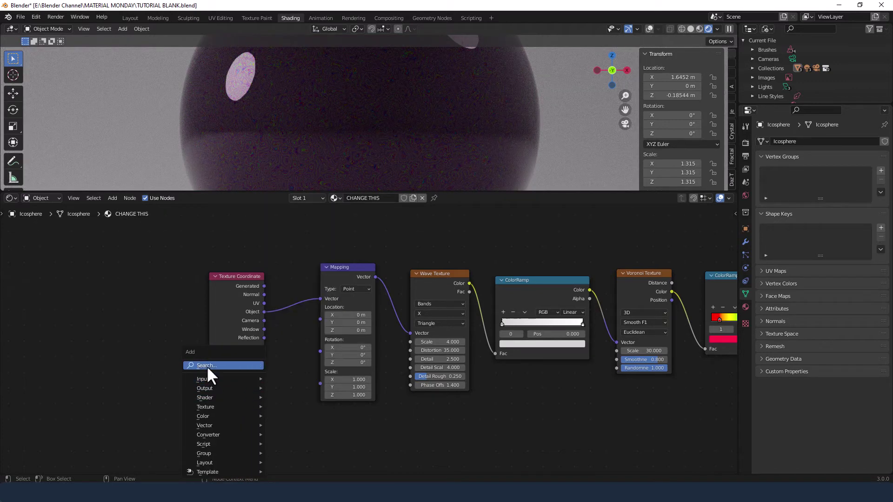
text(value)
key(Return)
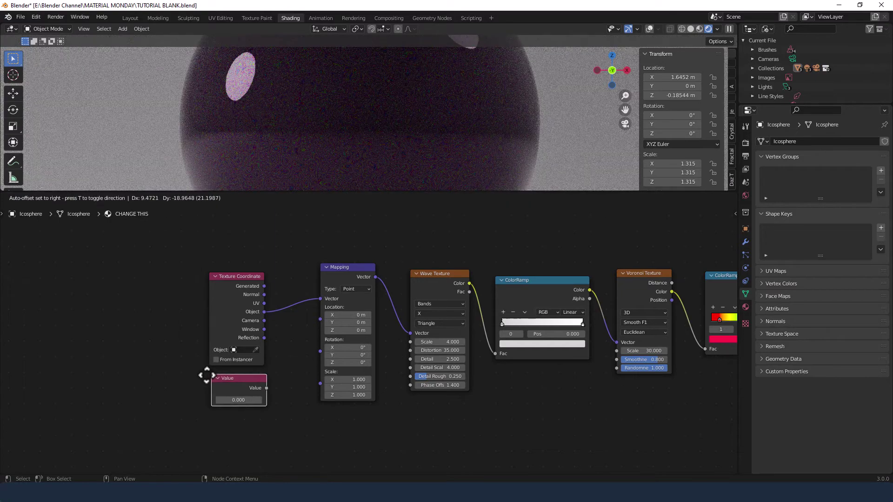
click(207, 376)
drag(266, 388, 320, 384)
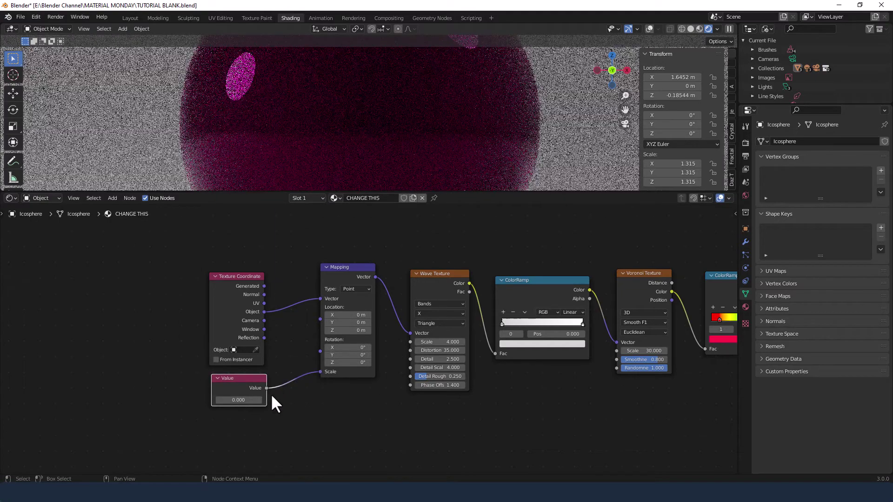
double_click(261, 400)
text(.1)
key(Return)
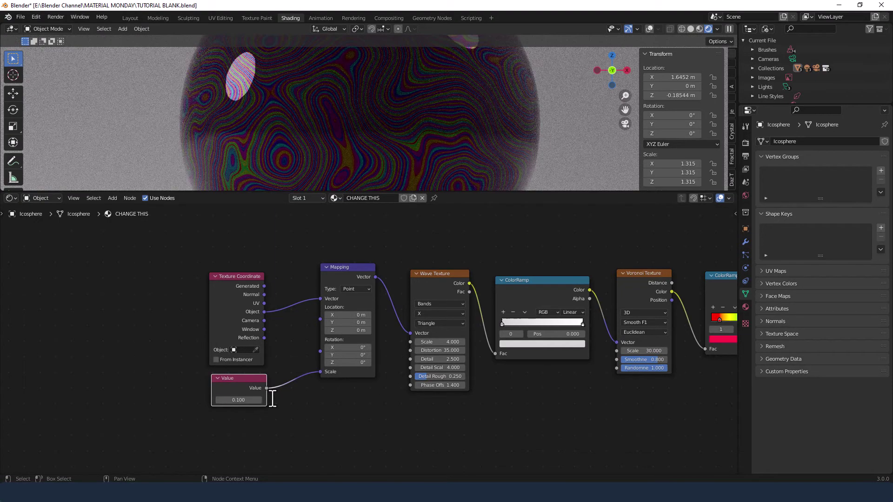
middle_drag(361, 395, 276, 380)
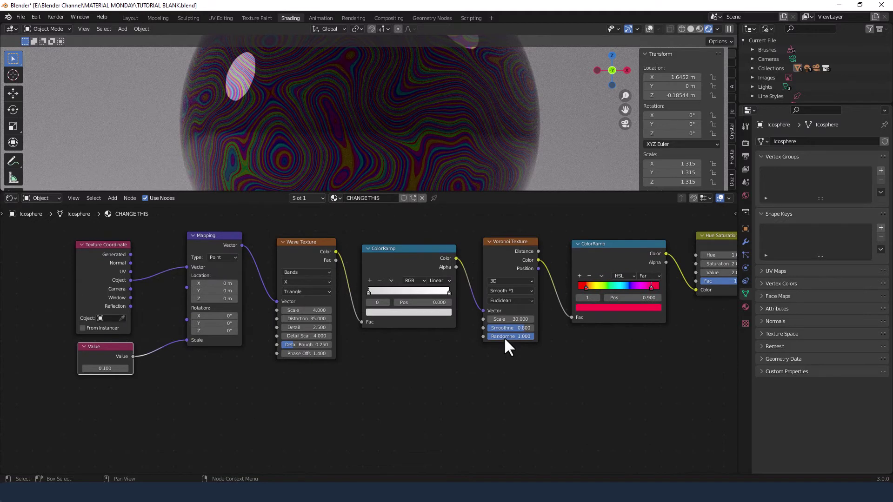
Step: Add a Noise Texture feeding Voronoi Randomness, with object coordinates as its Vector
key(shift+a)
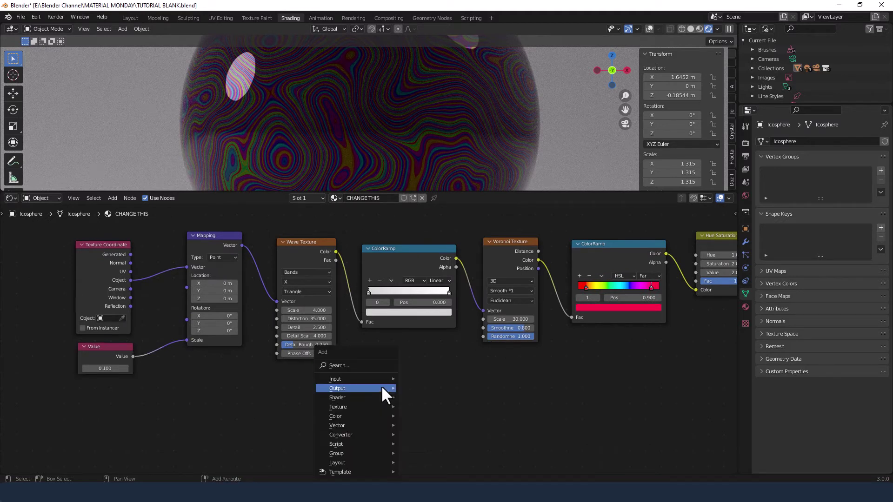
click(344, 365)
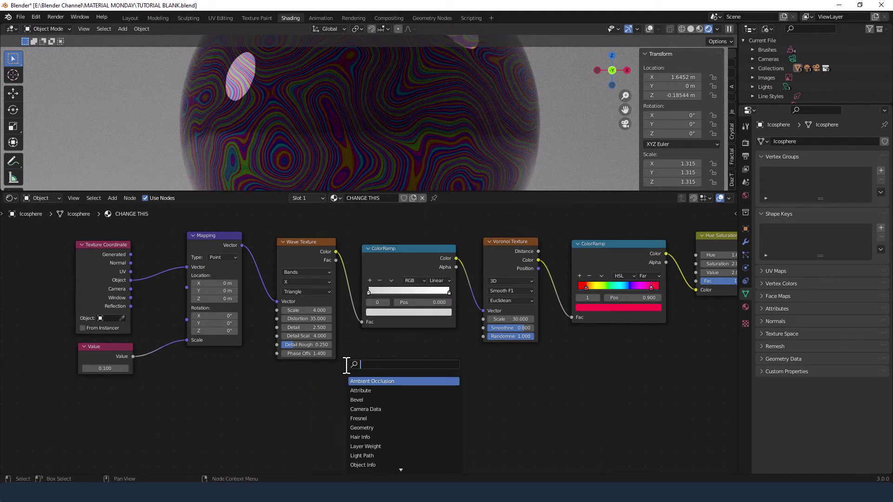
text(noise)
key(Return)
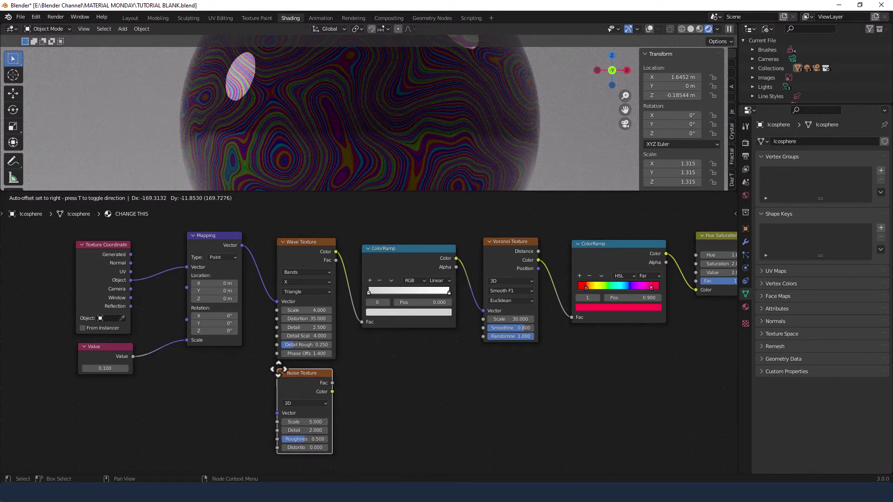
click(278, 369)
drag(331, 383, 482, 339)
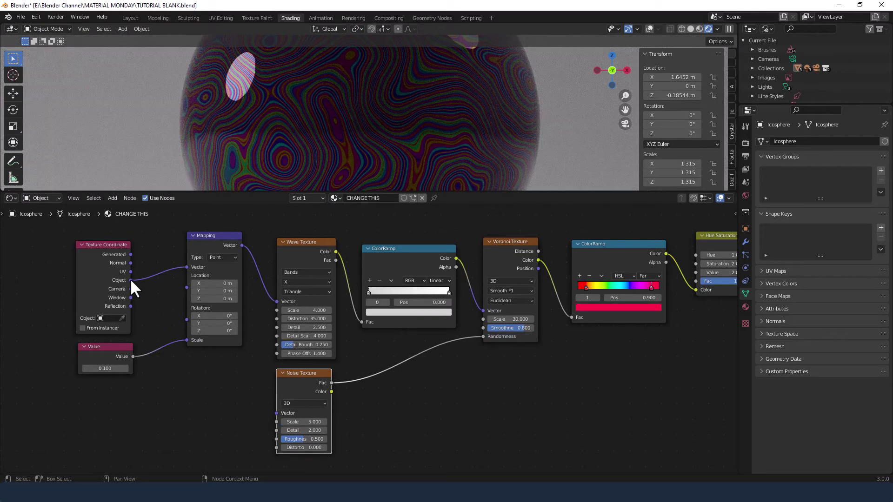
drag(130, 279, 276, 411)
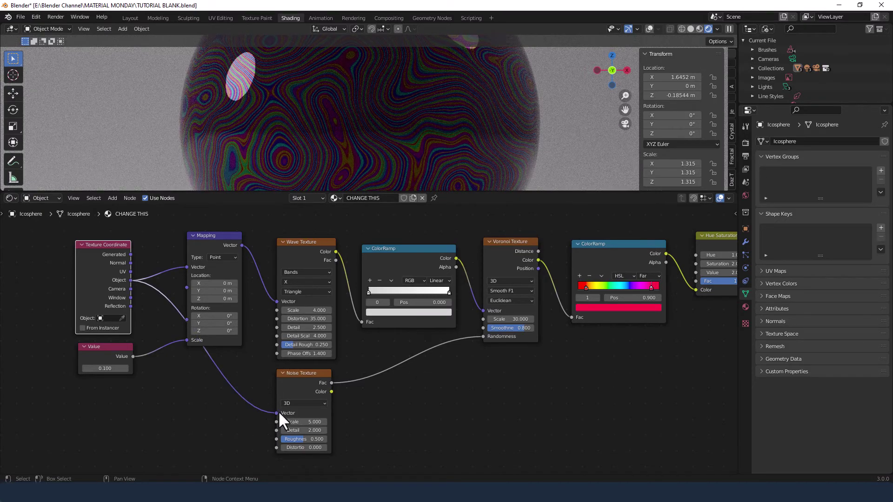
Step: Set the Noise Texture to Scale 0, Detail 5 and Roughness 0.75
click(326, 422)
text(0)
key(Tab)
text(5)
key(Tab)
text(.75)
key(Return)
scroll(486, 365, down, 1)
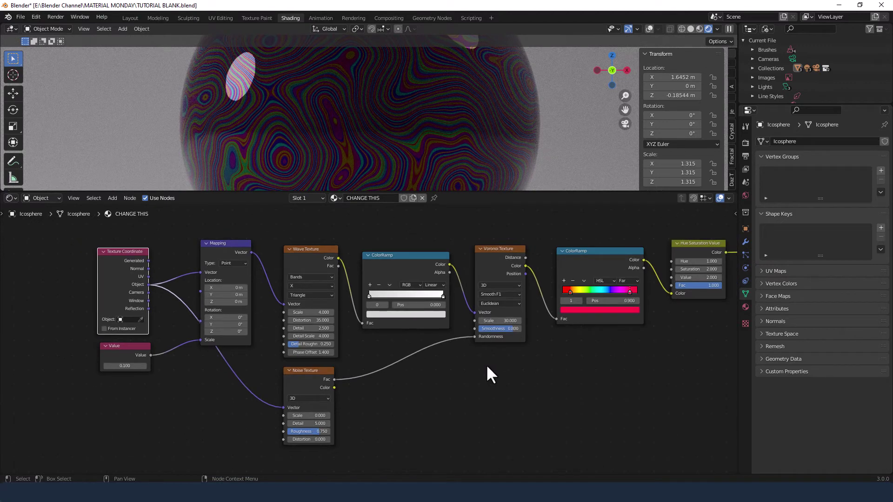
Step: Show the Cycles render sampling settings: 1024 max samples with OpenImageDenoise
scroll(487, 365, down, 3)
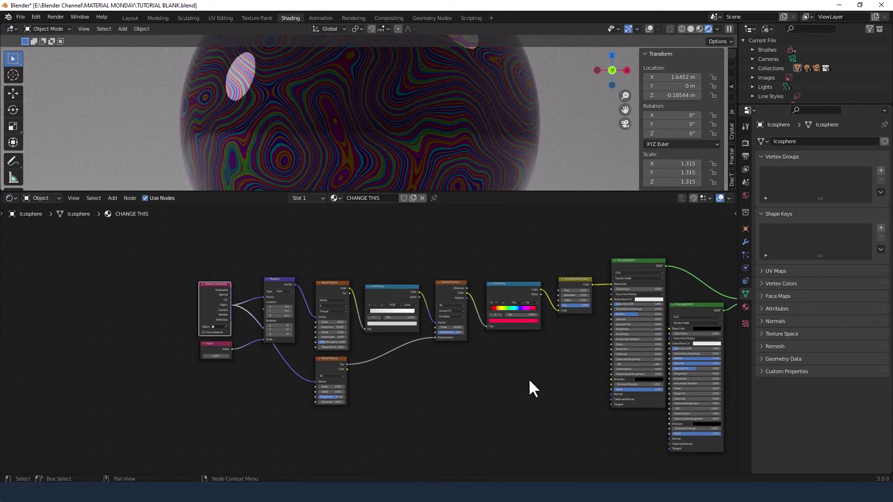
middle_drag(530, 387, 411, 349)
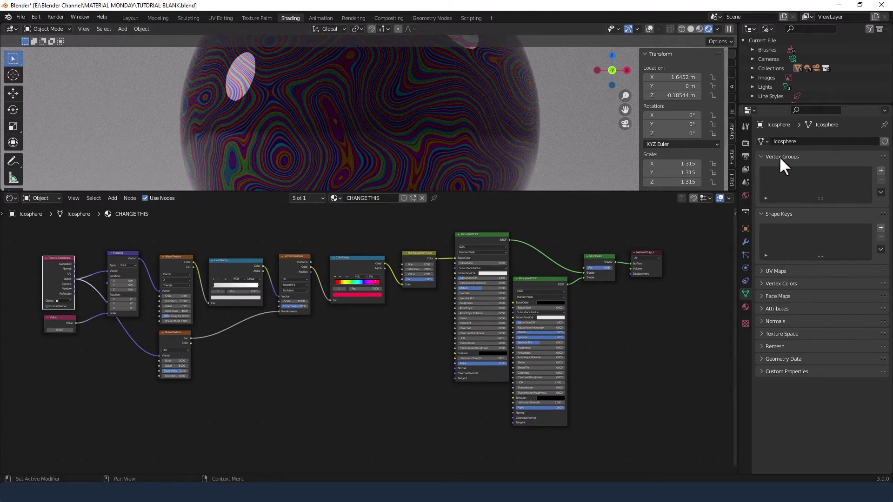
click(745, 142)
click(763, 180)
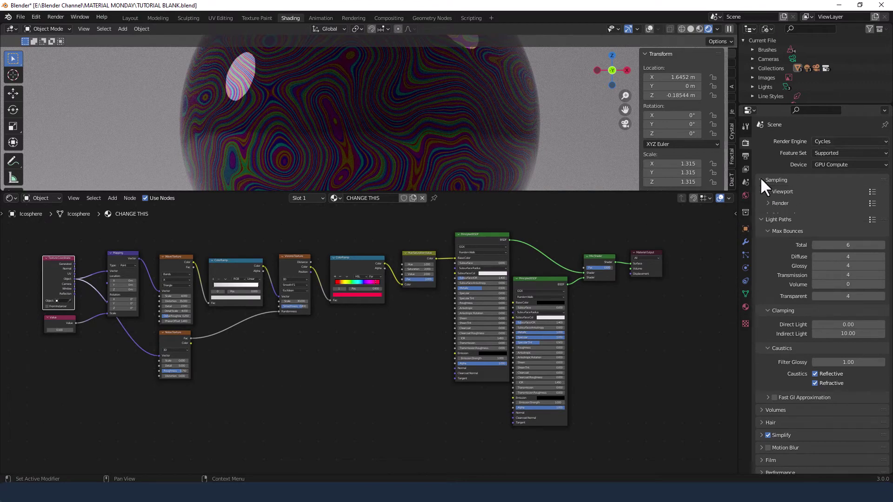
click(776, 202)
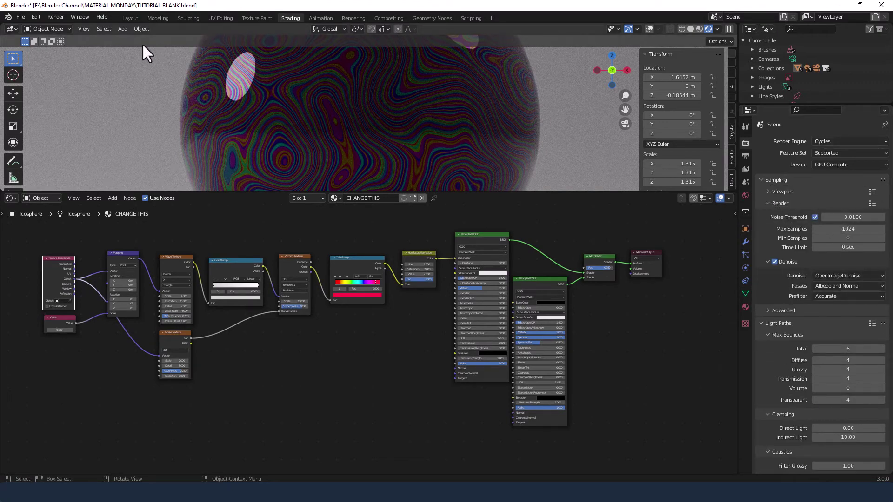
click(56, 17)
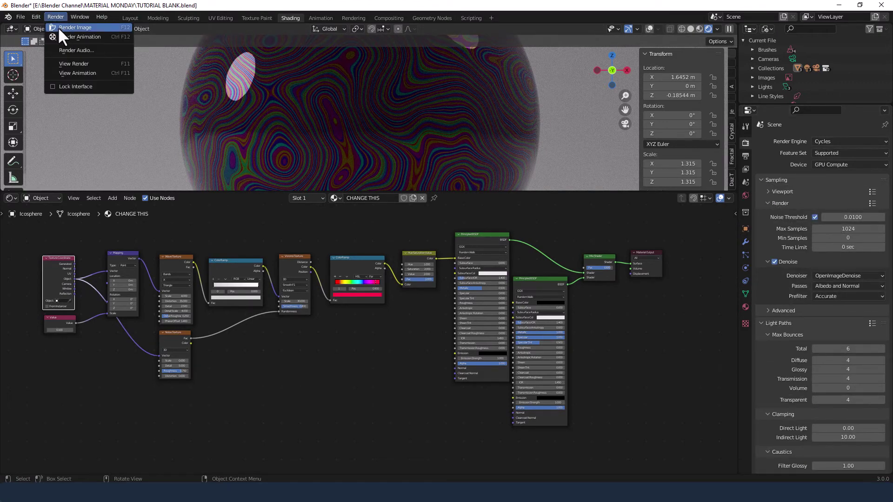
Step: Render the current frame in Cycles with Render Image
click(57, 27)
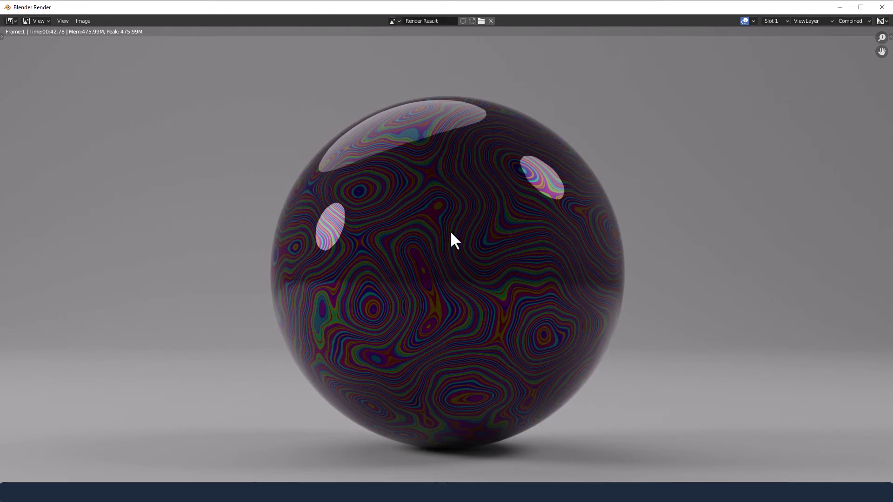
Step: Close the render and lower the Hue Saturation Value Fac to about 0.308, undoing a trial Value of 0
click(882, 7)
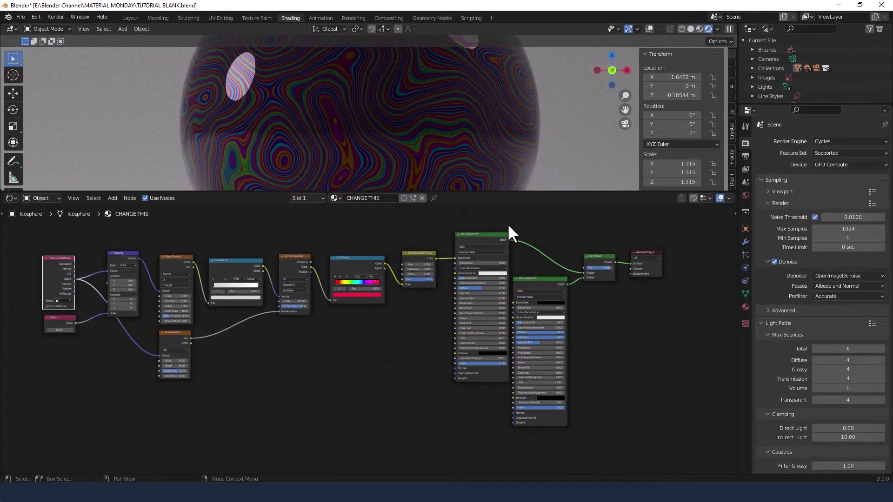
scroll(431, 289, up, 1)
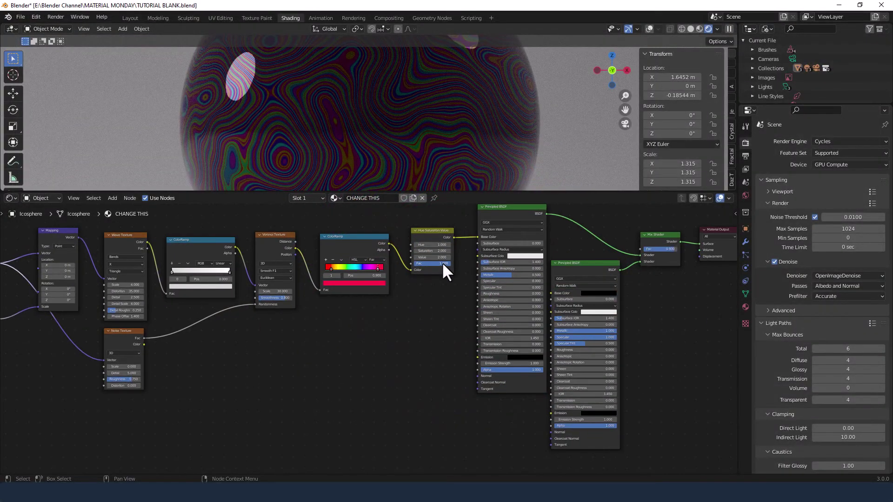
drag(442, 261, 419, 261)
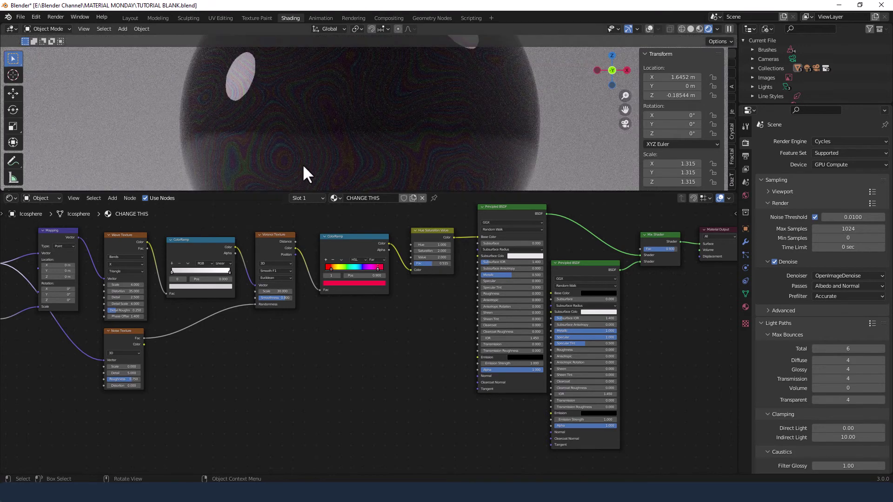
drag(441, 257, 405, 245)
key(ctrl+z)
key(ctrl+z)
scroll(429, 310, down, 1)
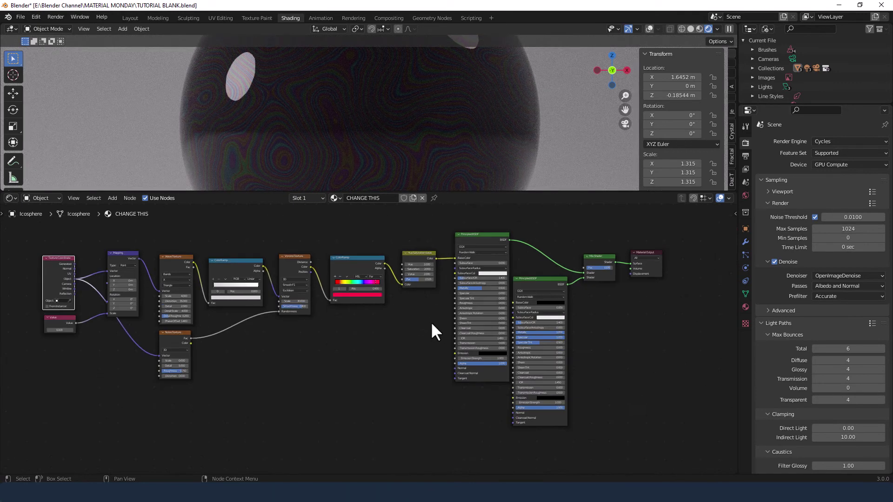
middle_drag(371, 337, 376, 356)
scroll(404, 340, up, 1)
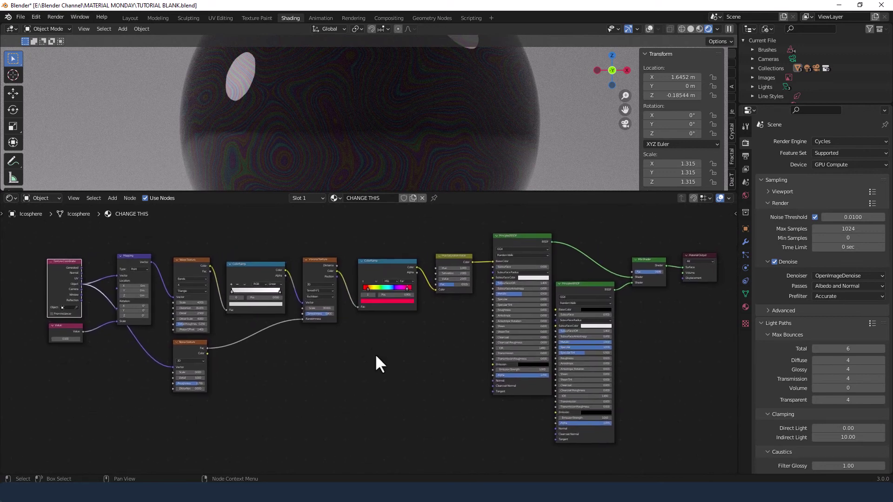